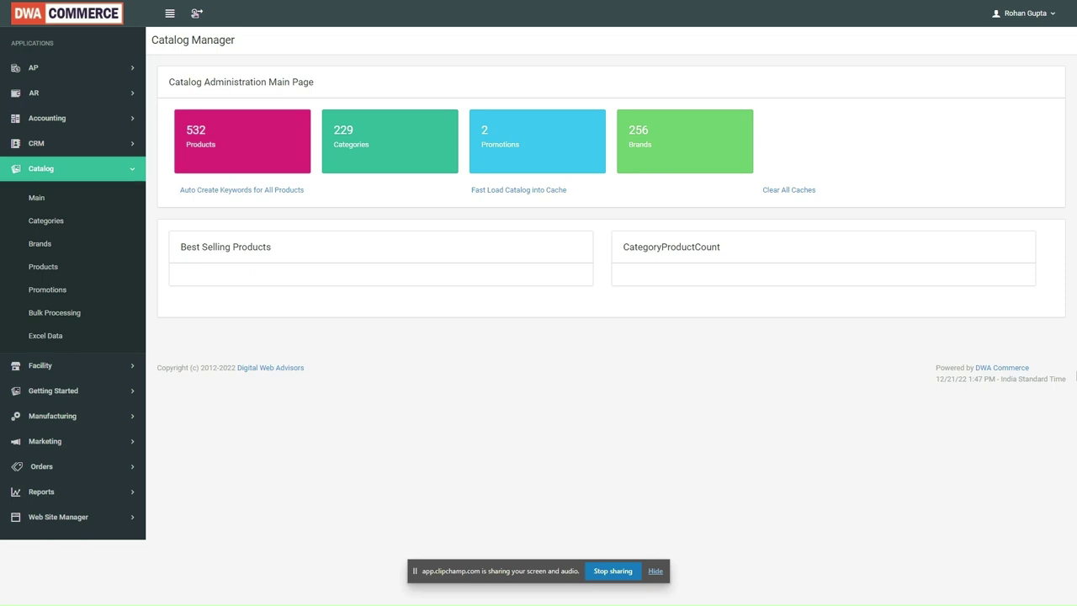
# Open the catalog image upload from the Web Site Manager's image management and widen its dialog.
pyautogui.click(73, 516)
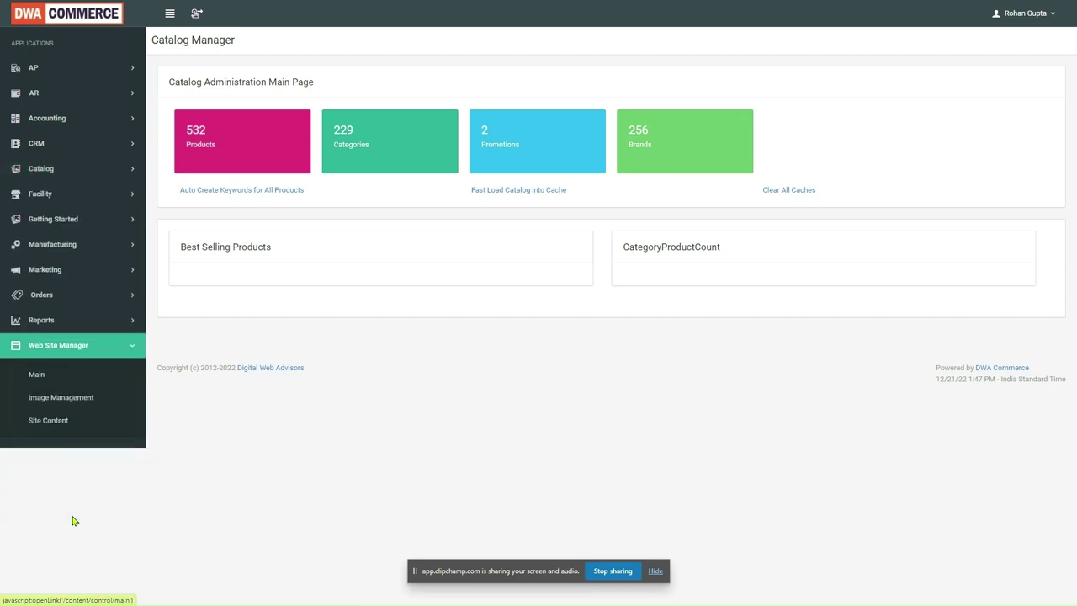
pyautogui.click(72, 400)
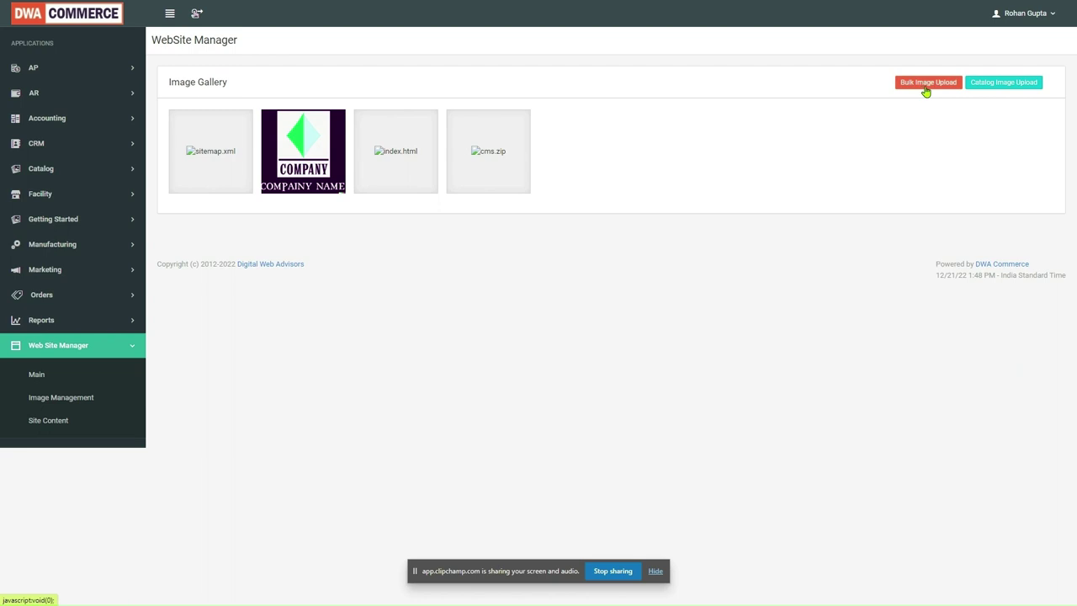
pyautogui.click(1014, 85)
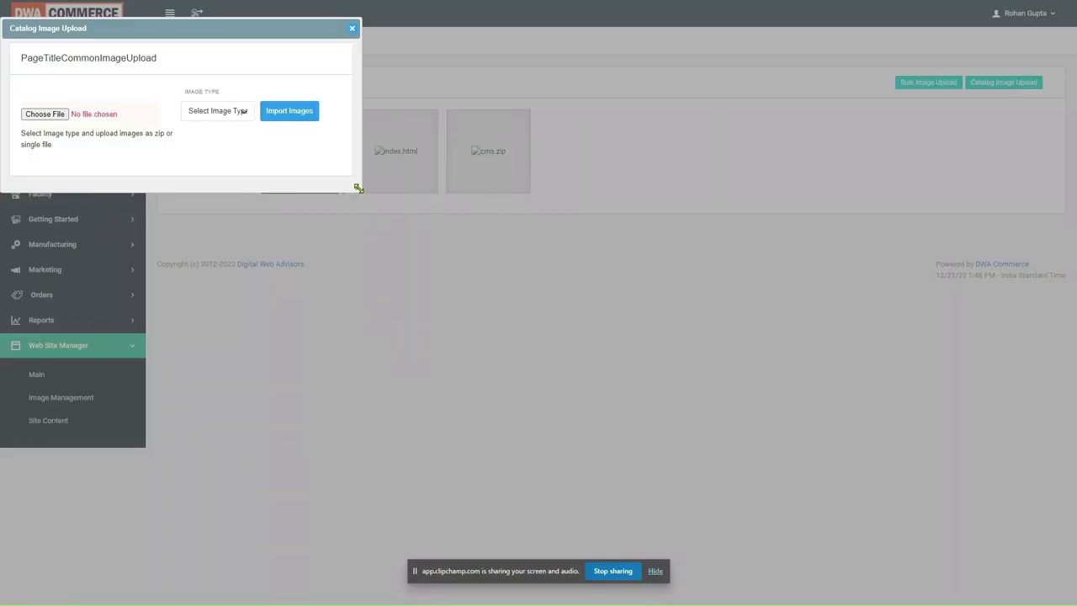
pyautogui.moveTo(363, 191); pyautogui.dragTo(525, 205)
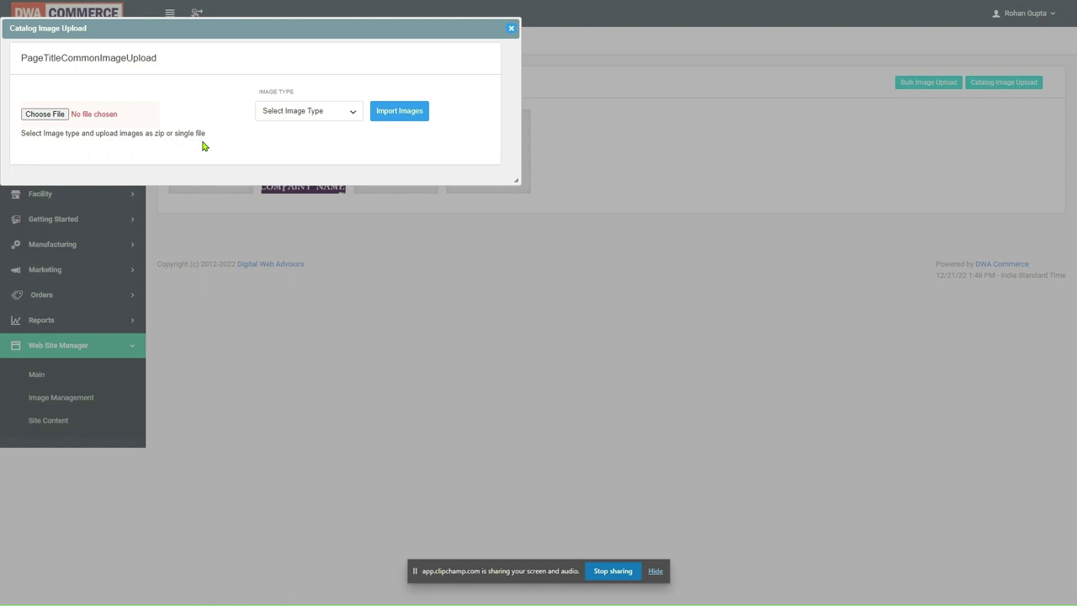
# Switch to File Explorer and examine the product image files in the nested images folder under Downloads.
pyautogui.hotkey('alt', 'Tab')
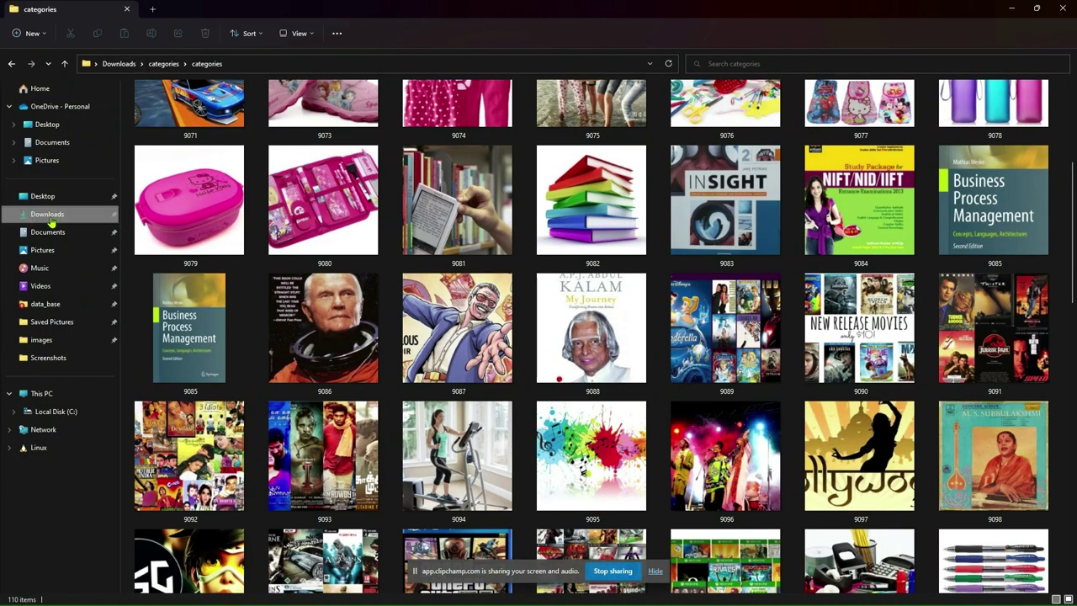
pyautogui.click(49, 217)
pyautogui.click(163, 191)
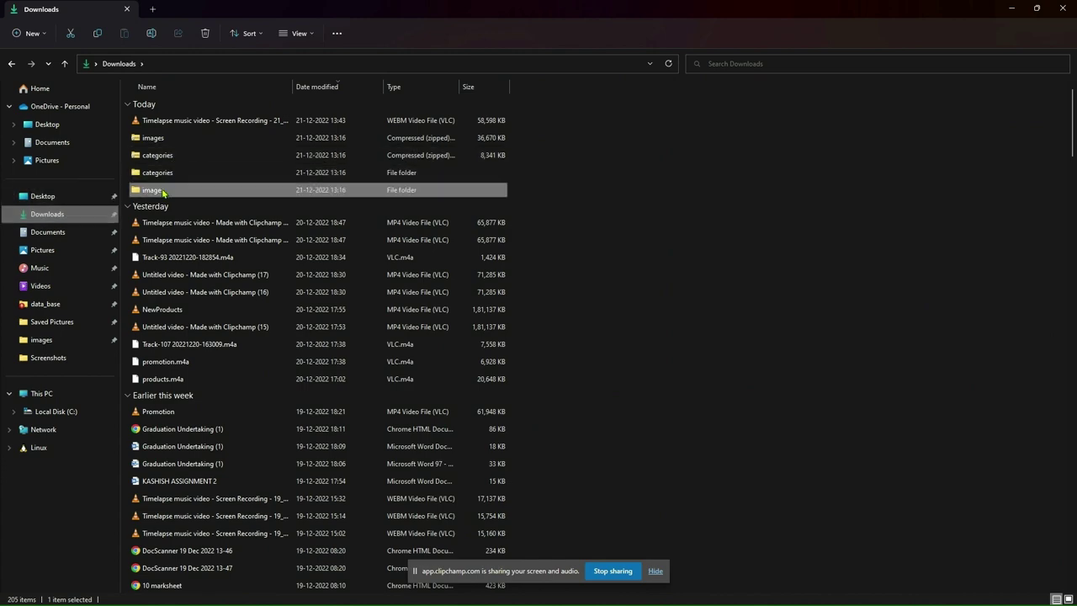
pyautogui.doubleClick(163, 191)
pyautogui.click(206, 123)
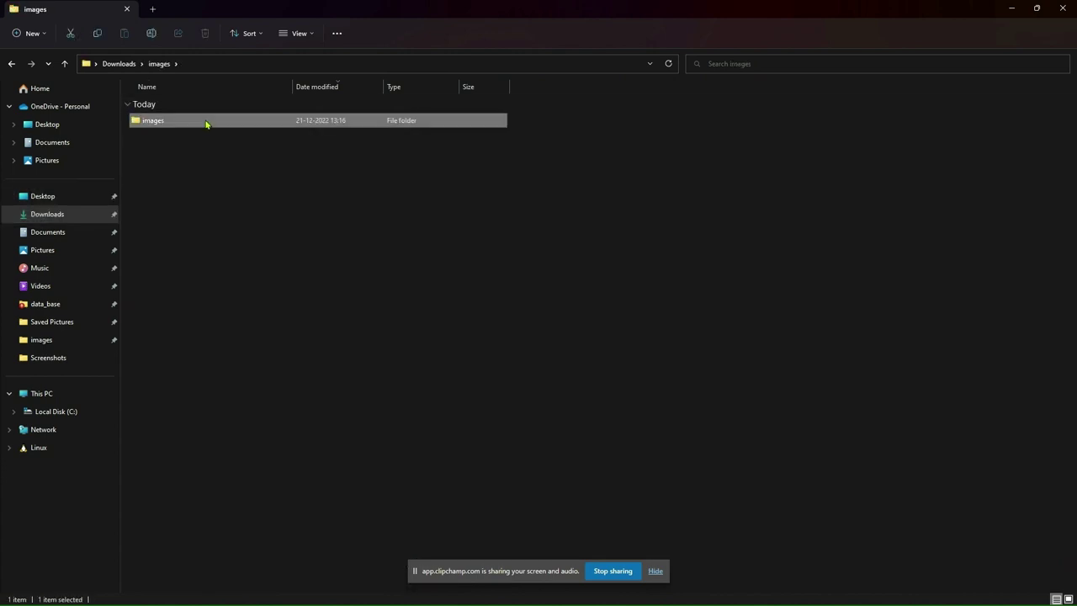
pyautogui.doubleClick(206, 123)
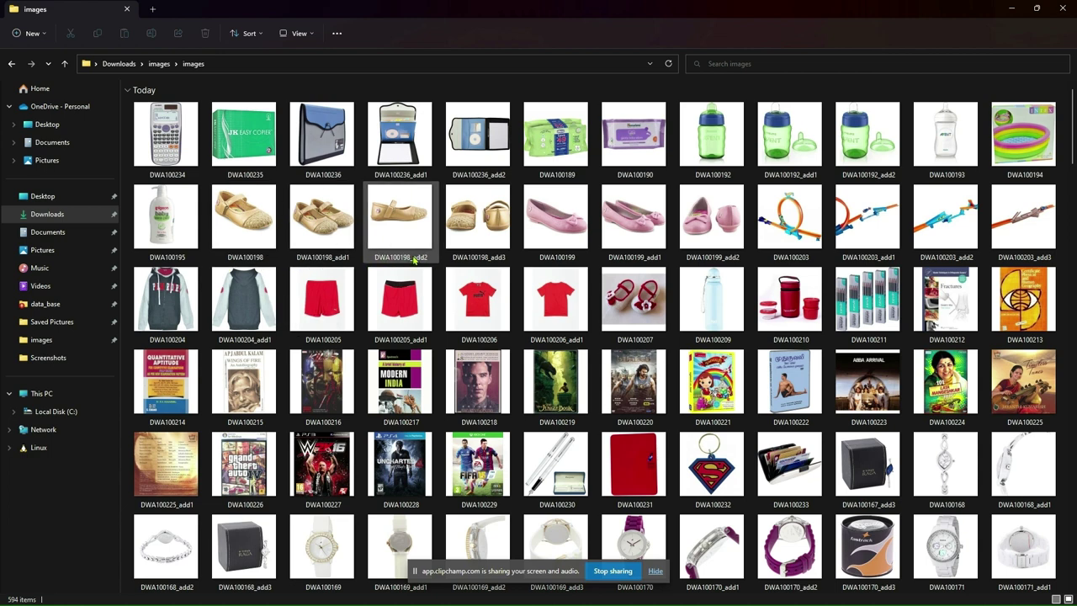
# Switch back to DWA Commerce and import the zipped images file from Downloads with the image type Product.
pyautogui.hotkey('alt', 'Tab')
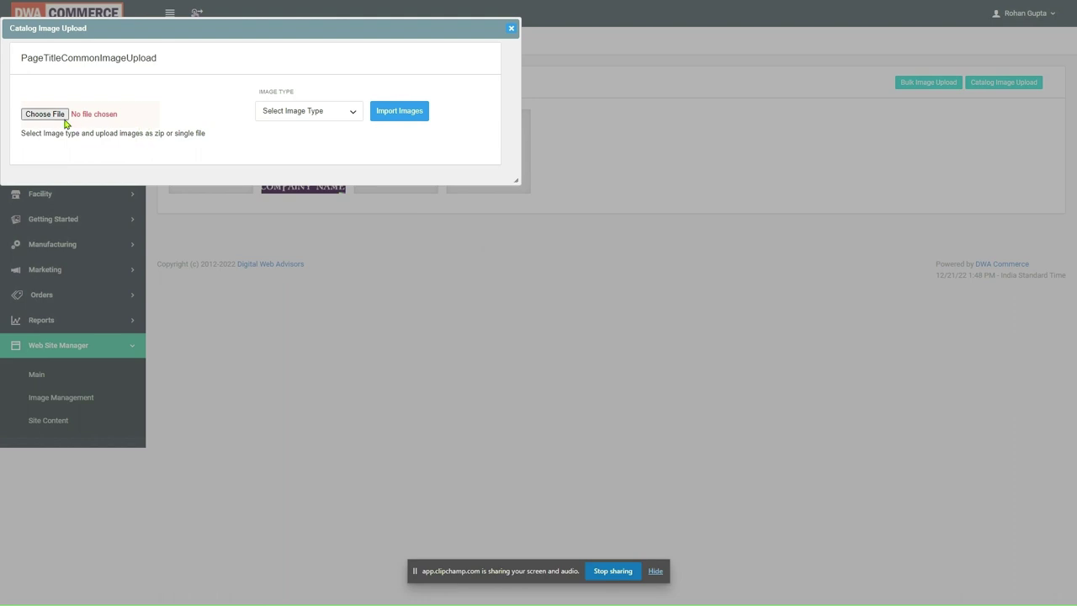
pyautogui.click(45, 114)
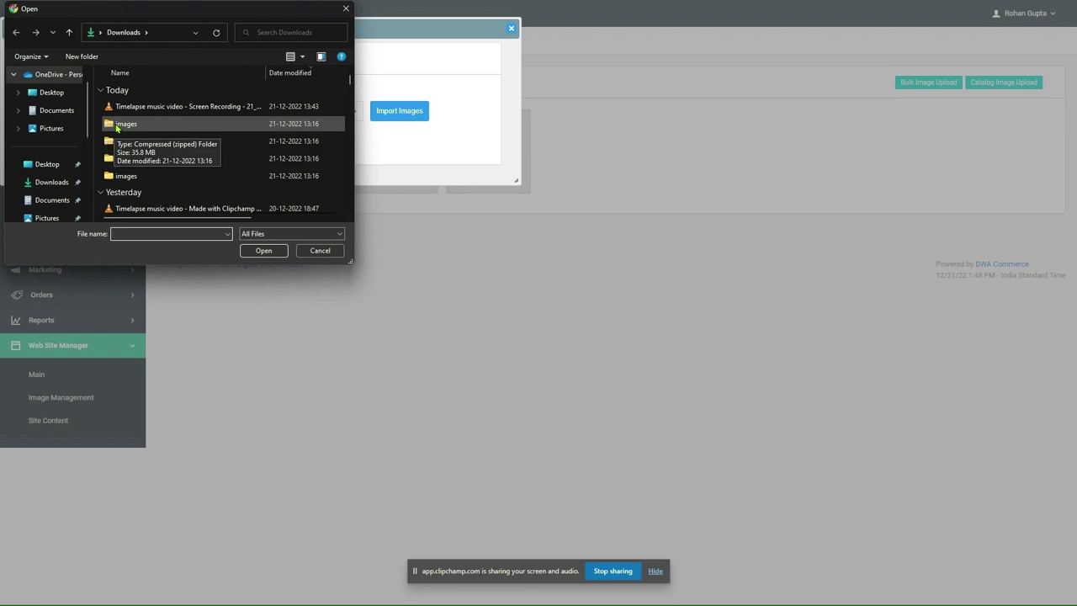
pyautogui.click(117, 124)
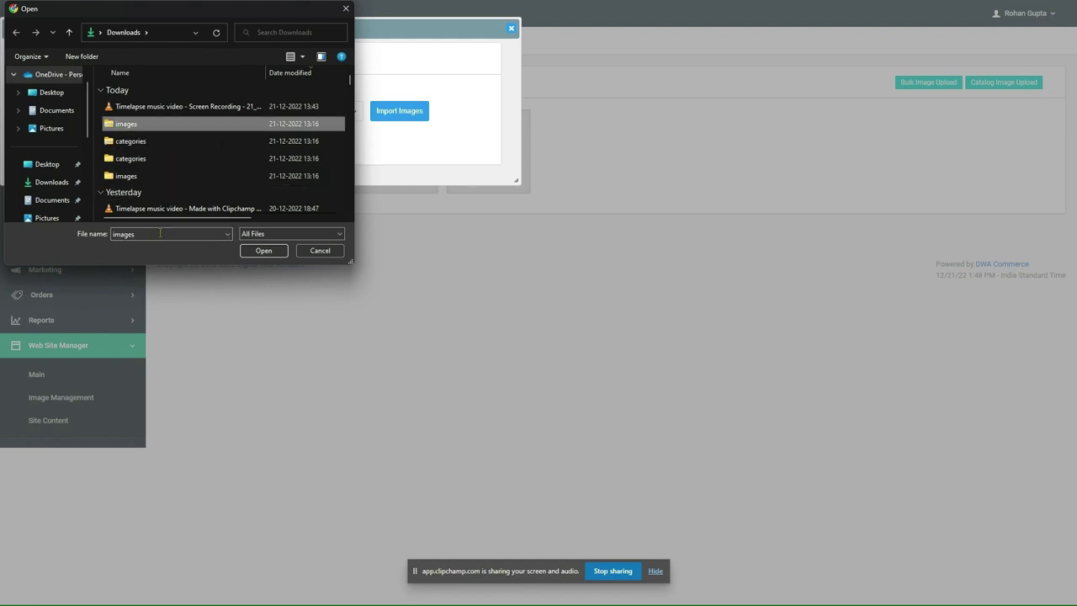
pyautogui.click(266, 250)
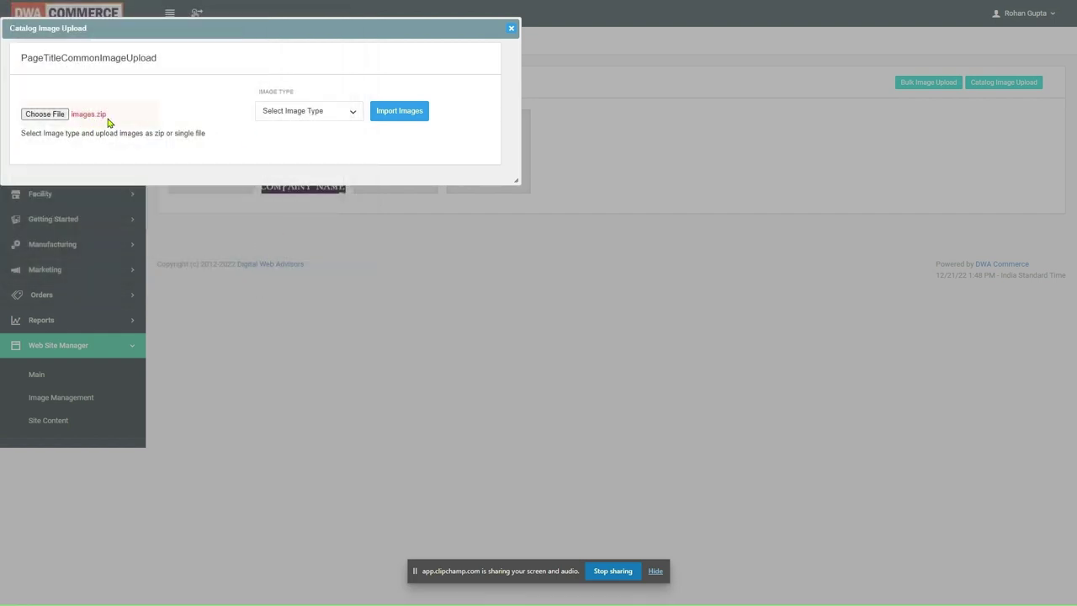
pyautogui.click(340, 121)
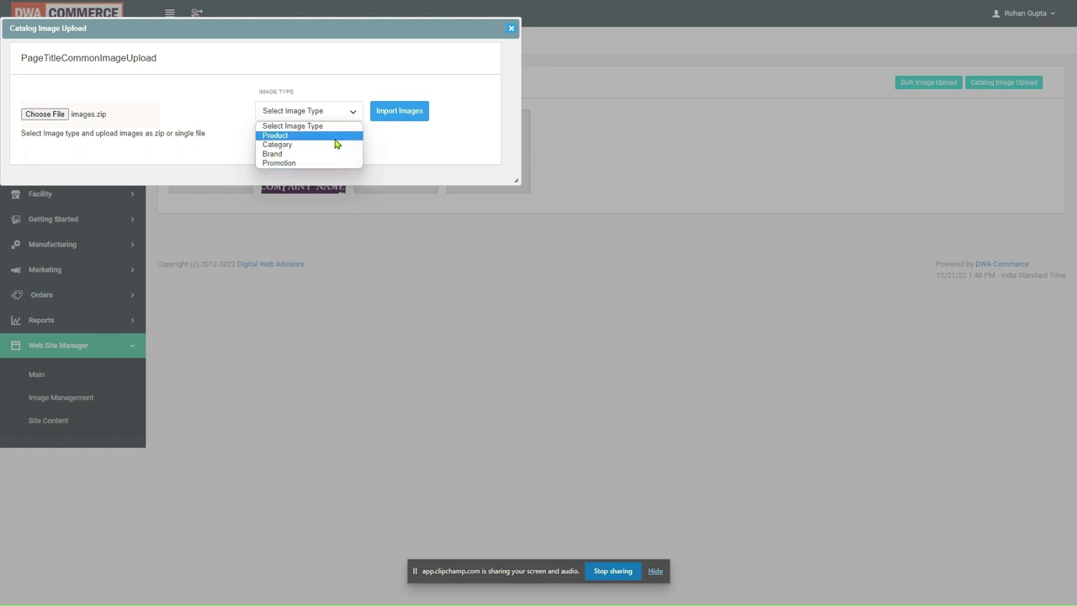
pyautogui.click(335, 137)
pyautogui.click(382, 119)
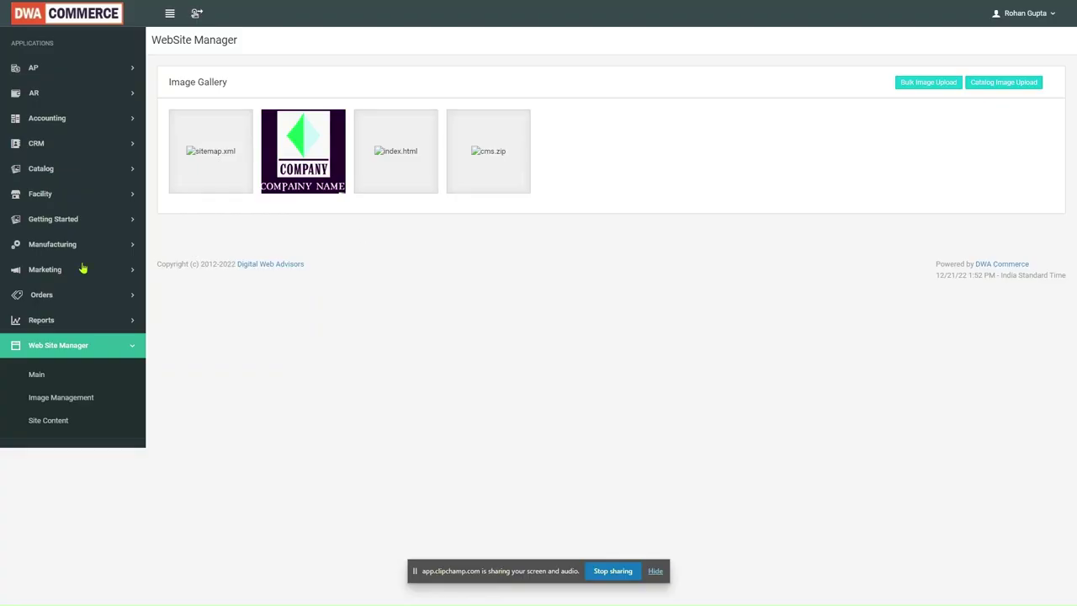
# Open the catalog's product search and check the ID in a product image's file name in File Explorer.
pyautogui.click(89, 169)
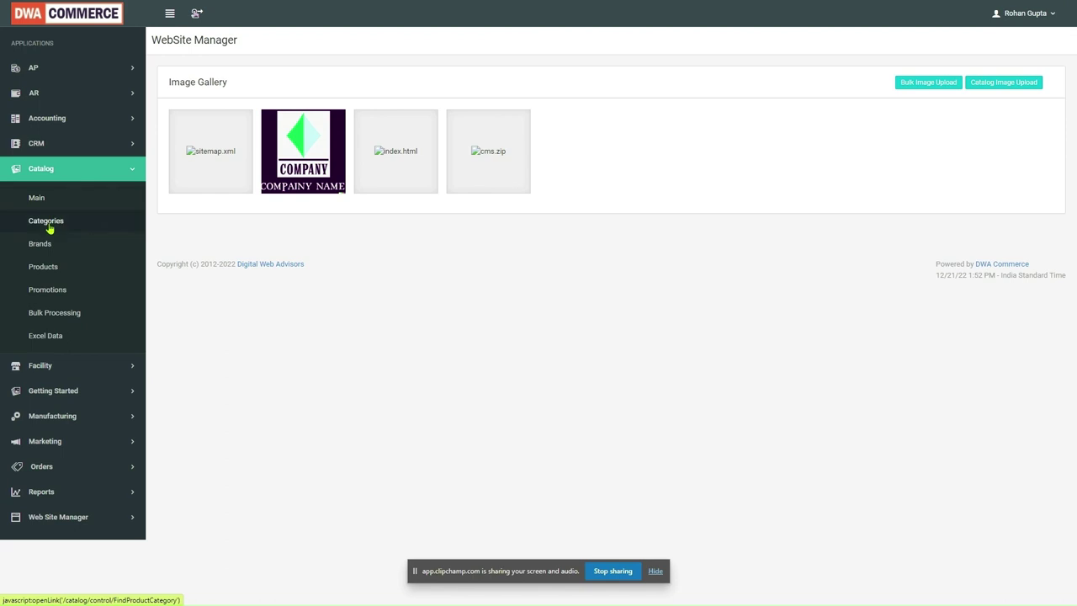
pyautogui.click(42, 268)
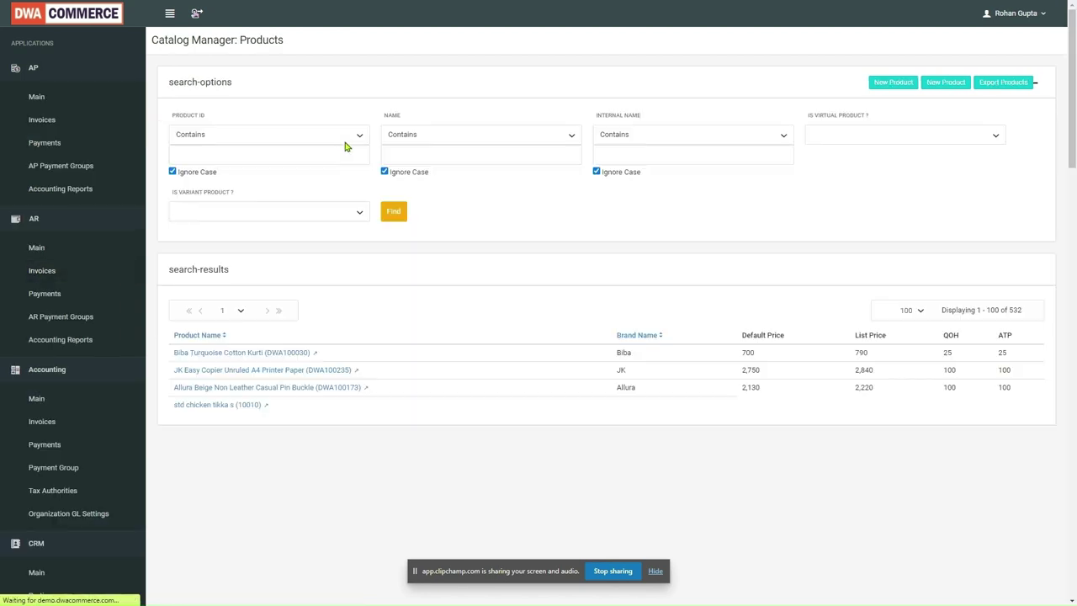
pyautogui.click(268, 162)
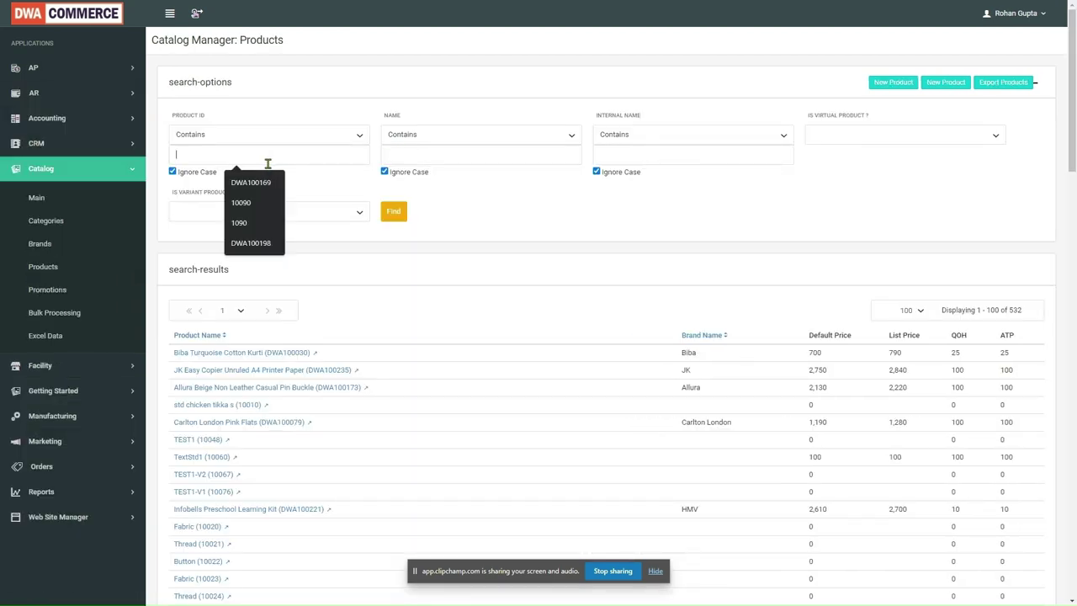
pyautogui.hotkey('alt', 'Tab')
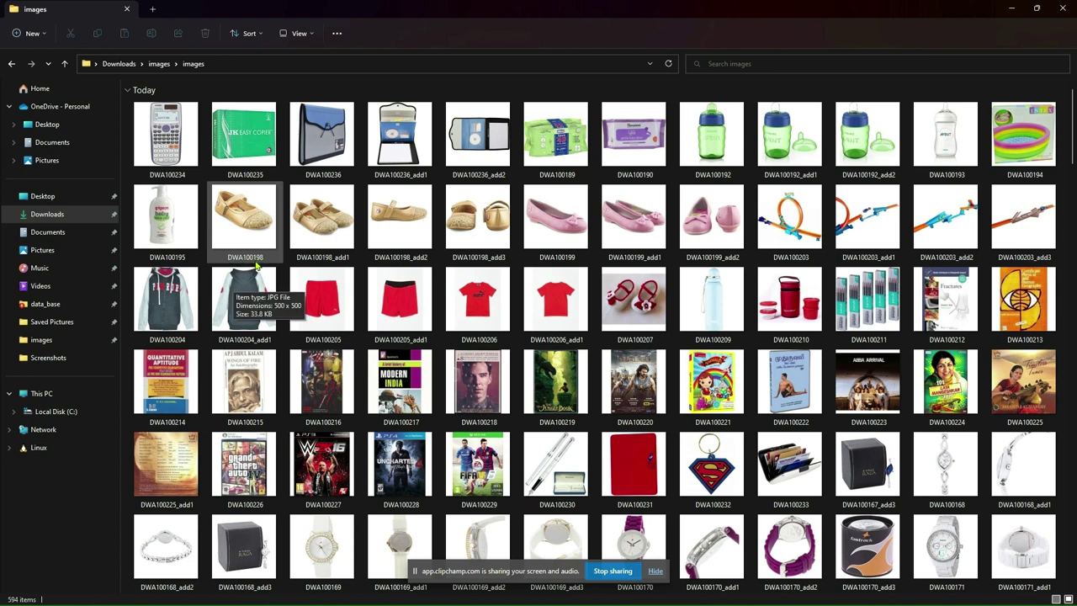
pyautogui.hotkey('alt', 'Tab')
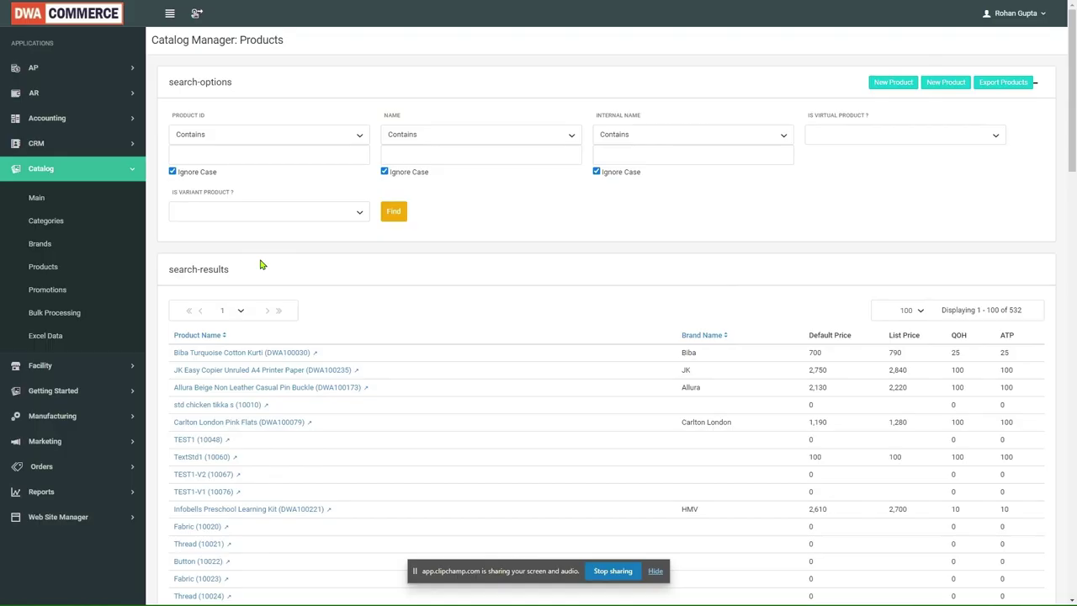
# Search the products for ID DWA100198 and open the image management page of Barbie Casual Shoes.
pyautogui.click(241, 155)
pyautogui.press('Down')
pyautogui.press('Return')
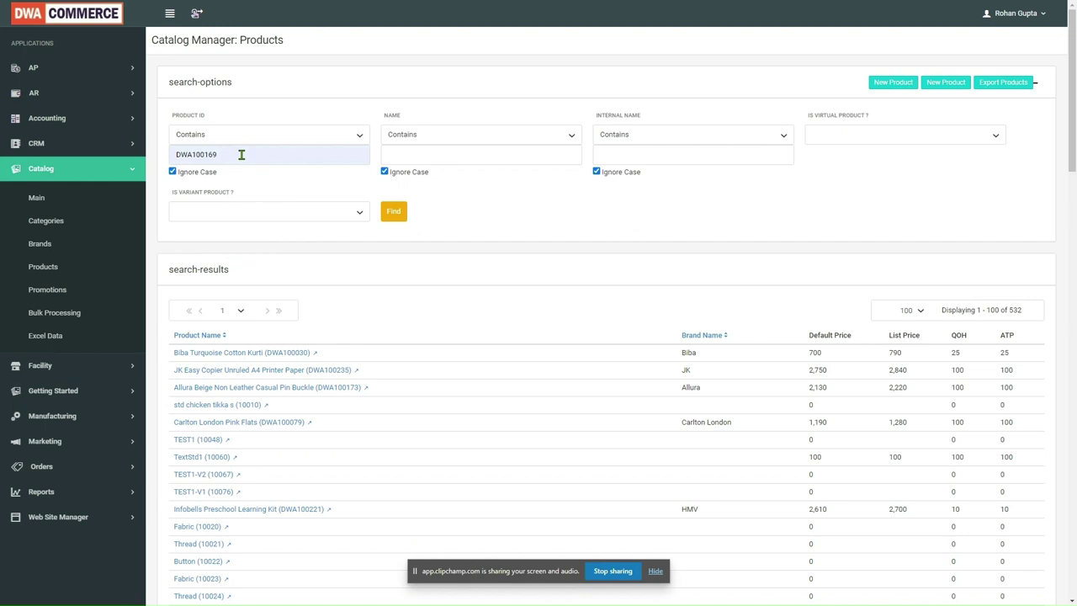
pyautogui.press('BackSpace')
pyautogui.press('BackSpace')
pyautogui.write('98')
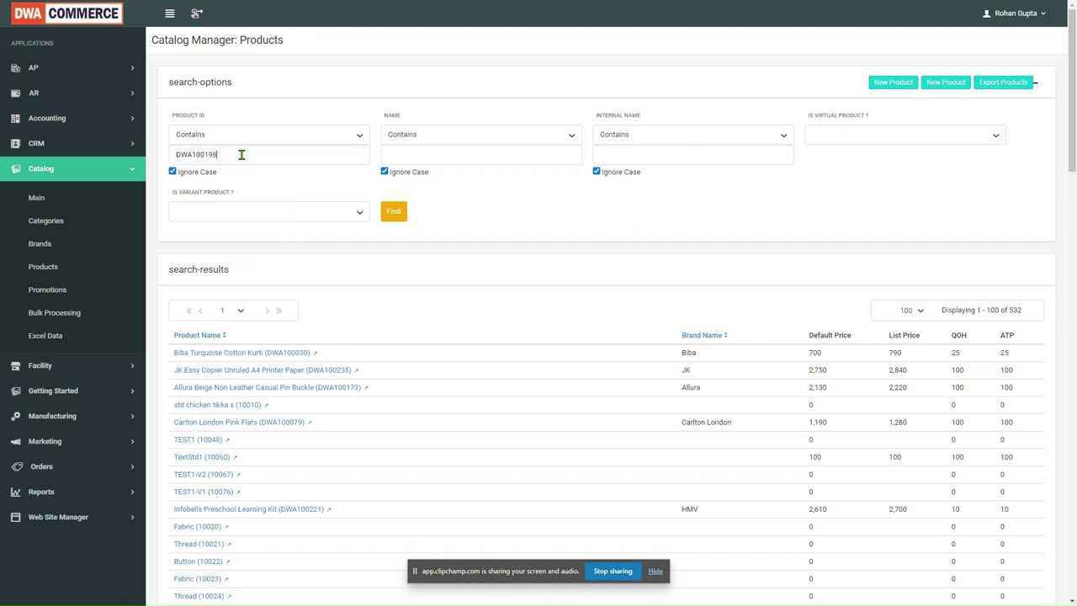
pyautogui.click(389, 212)
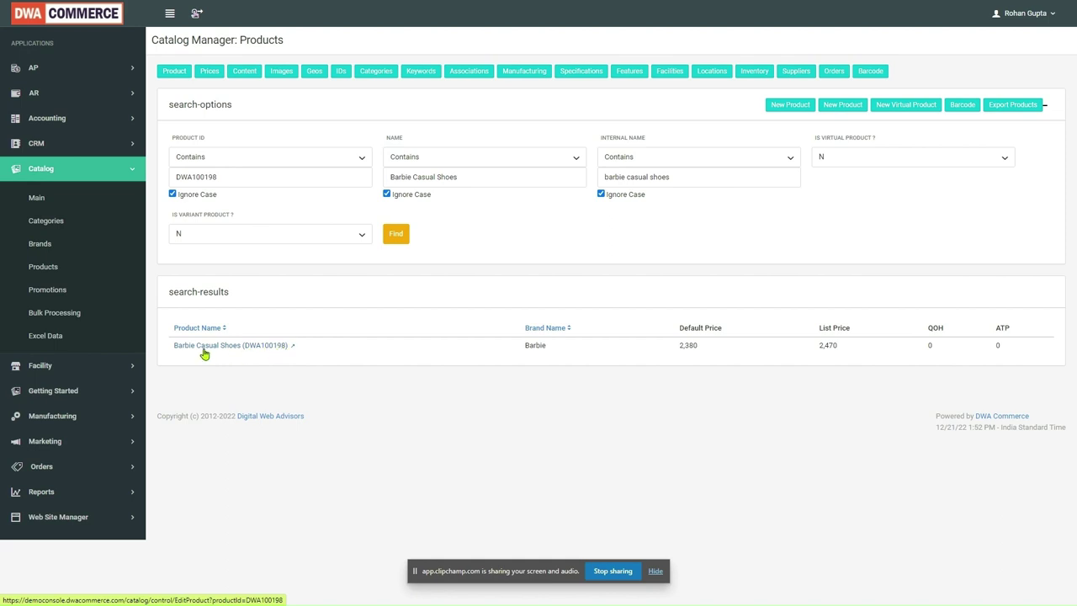
pyautogui.click(202, 349)
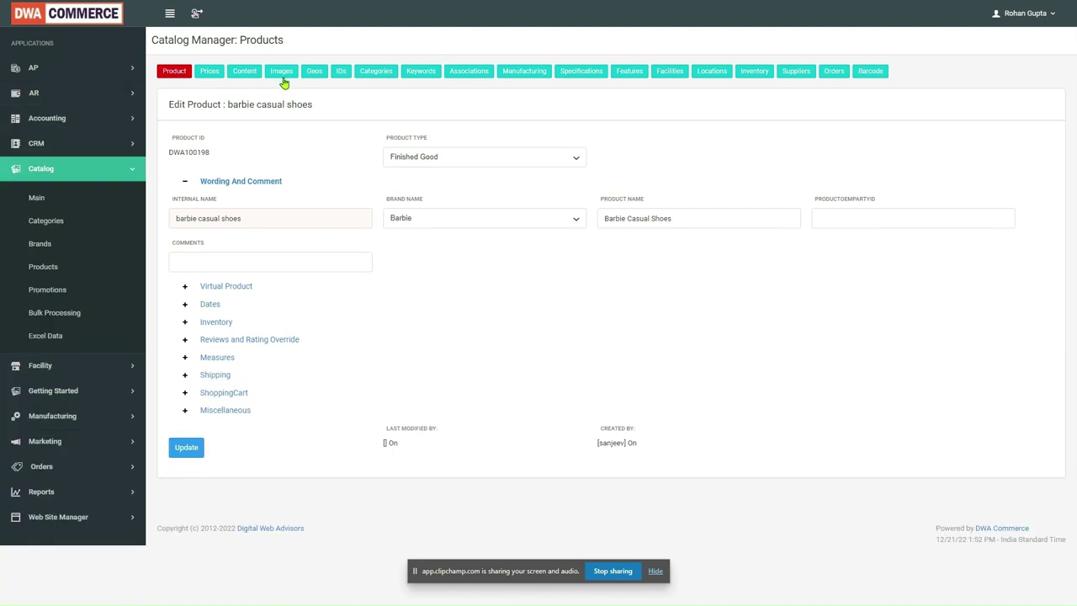
pyautogui.click(281, 74)
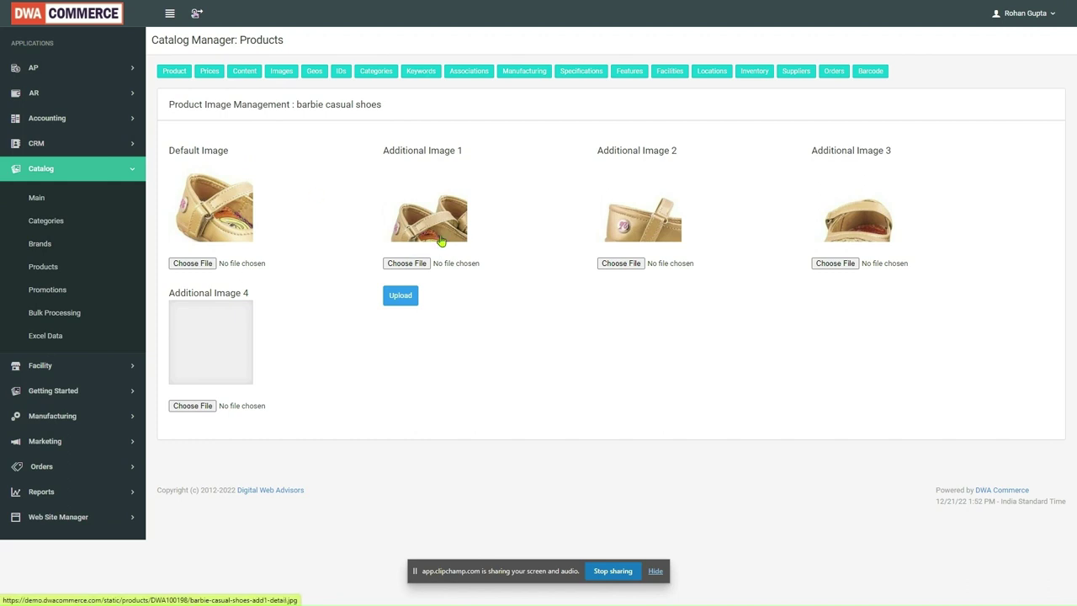
# Reopen the catalog image upload from image management, choose categories.zip as its file and widen the dialog.
pyautogui.click(58, 516)
pyautogui.click(60, 400)
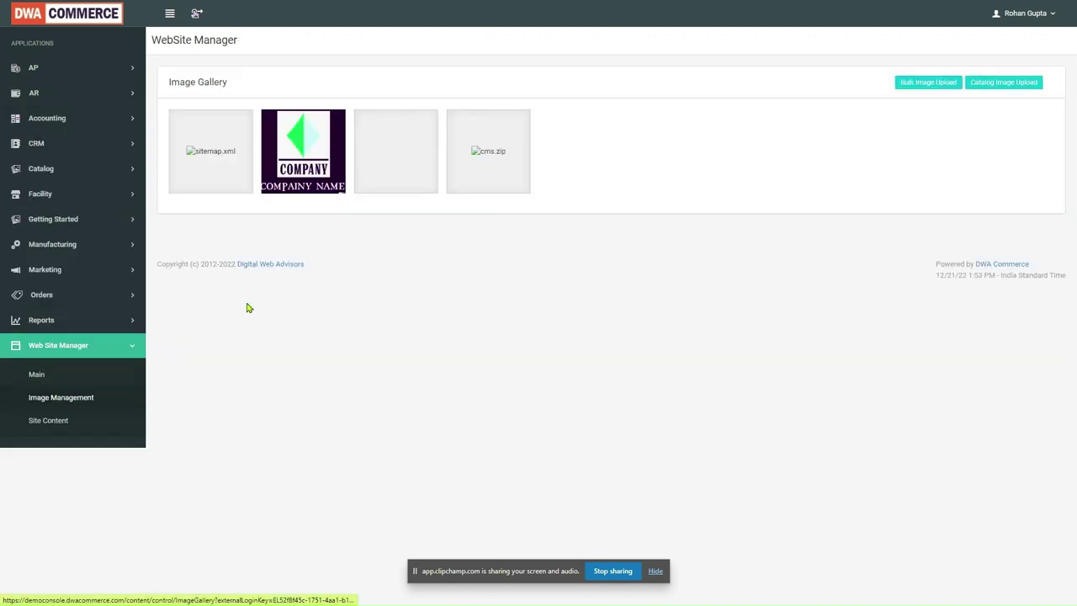
pyautogui.click(1025, 89)
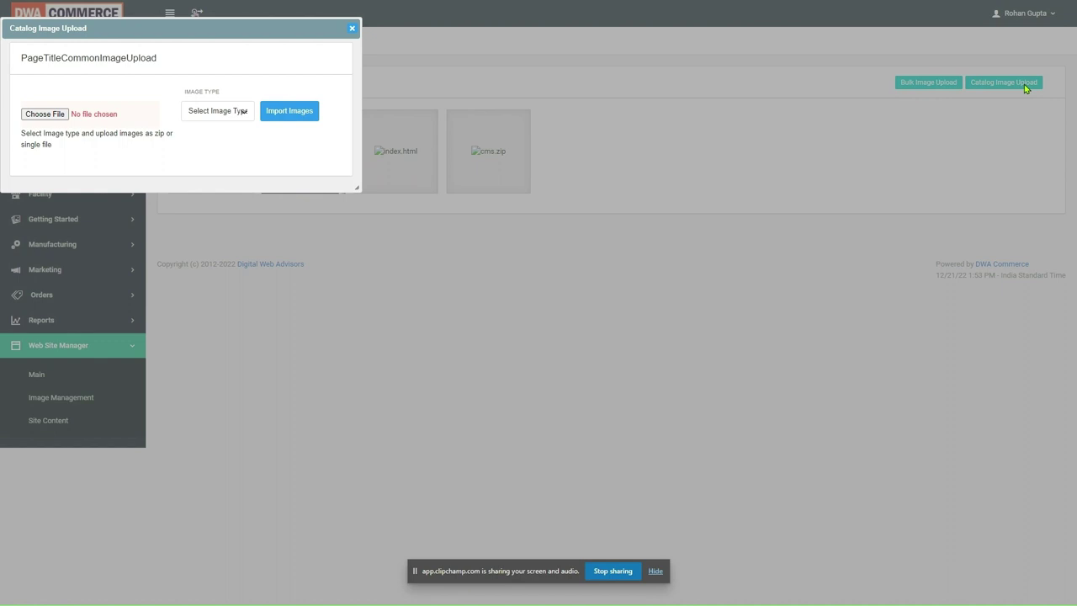
pyautogui.click(50, 116)
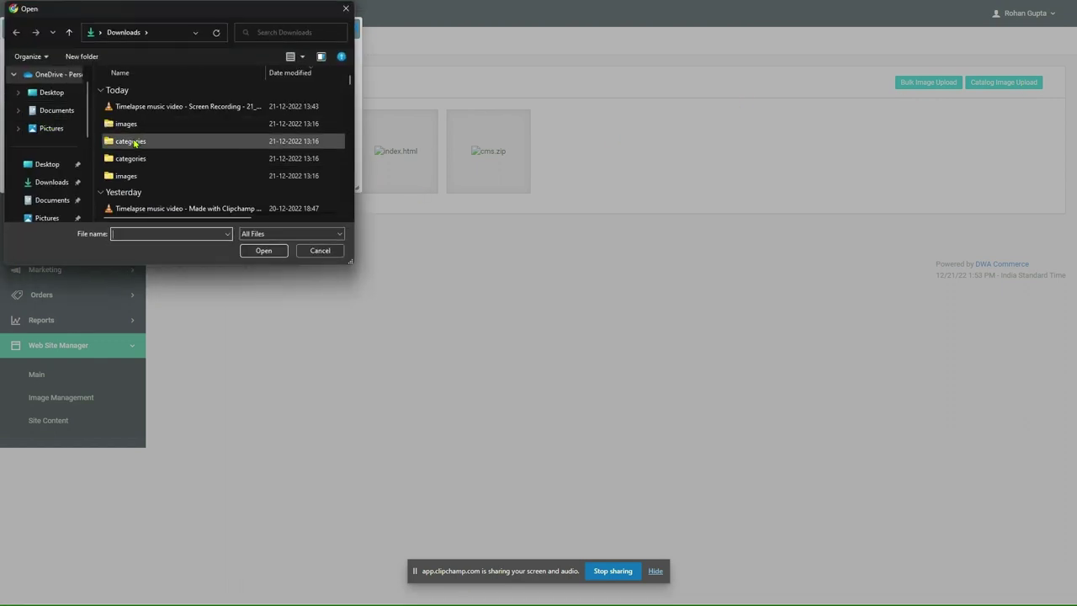
pyautogui.doubleClick(132, 144)
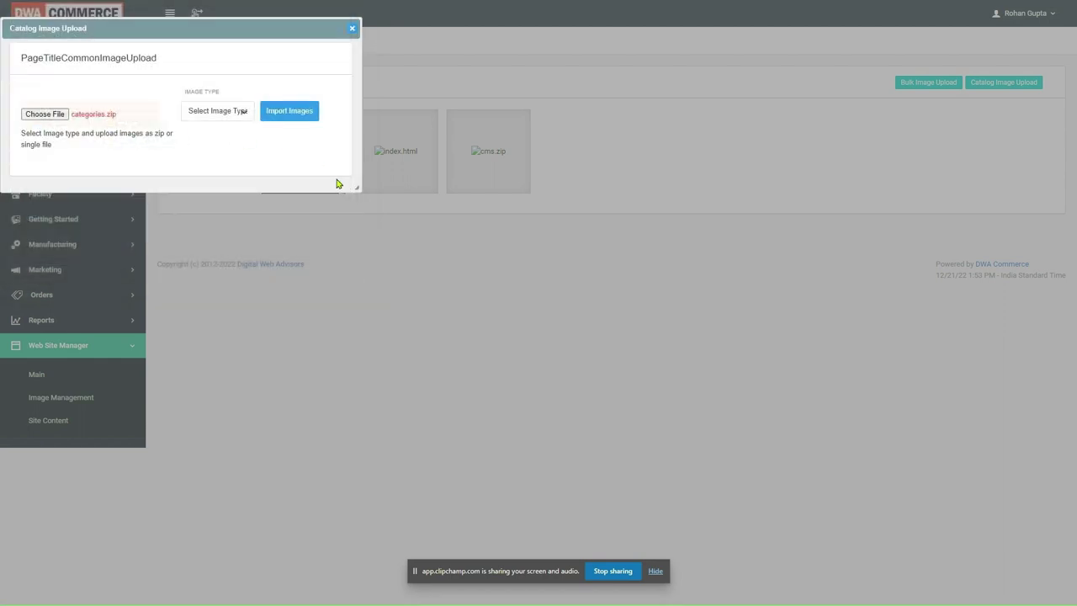
pyautogui.moveTo(359, 188); pyautogui.dragTo(448, 189)
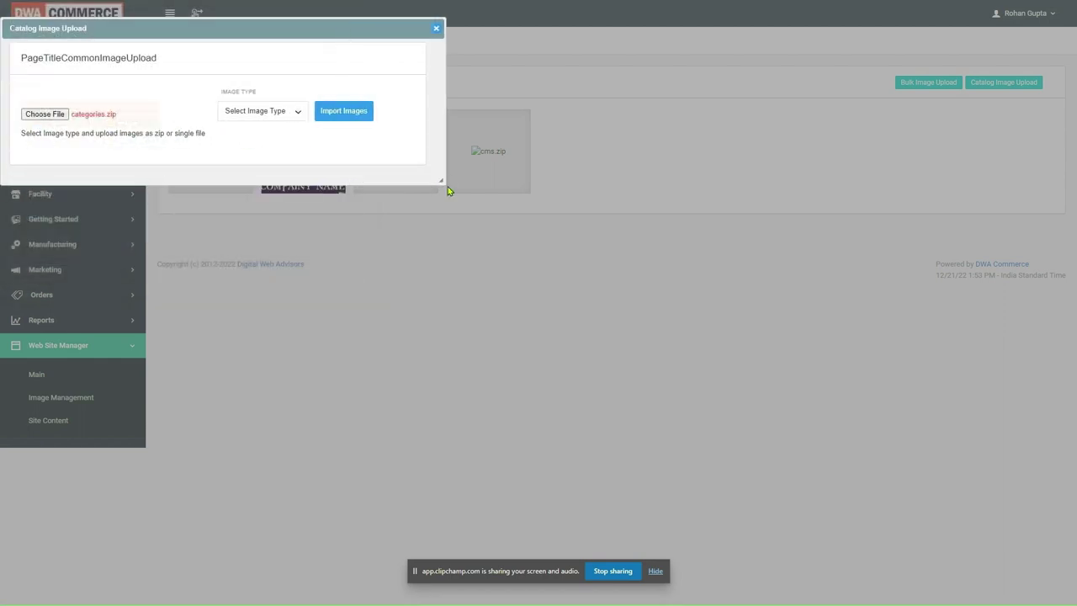
pyautogui.click(44, 113)
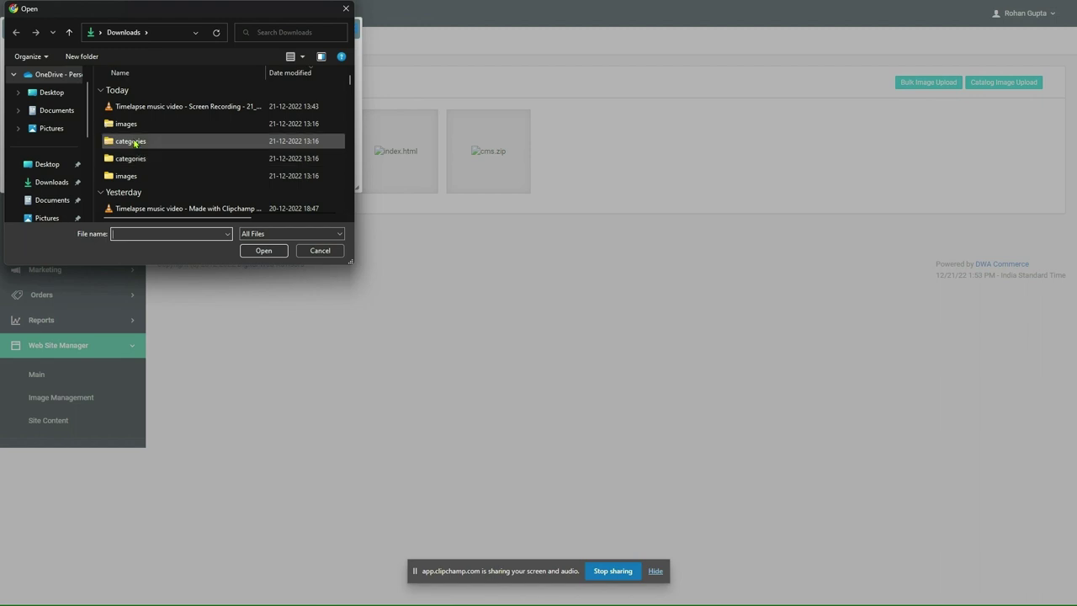
pyautogui.doubleClick(132, 145)
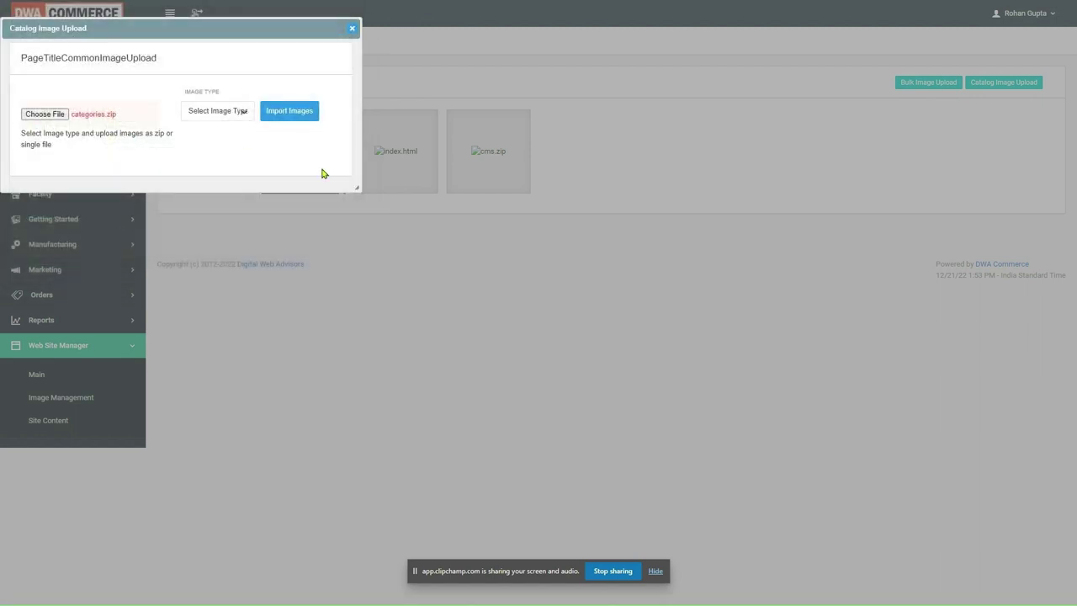
pyautogui.moveTo(360, 188); pyautogui.dragTo(448, 191)
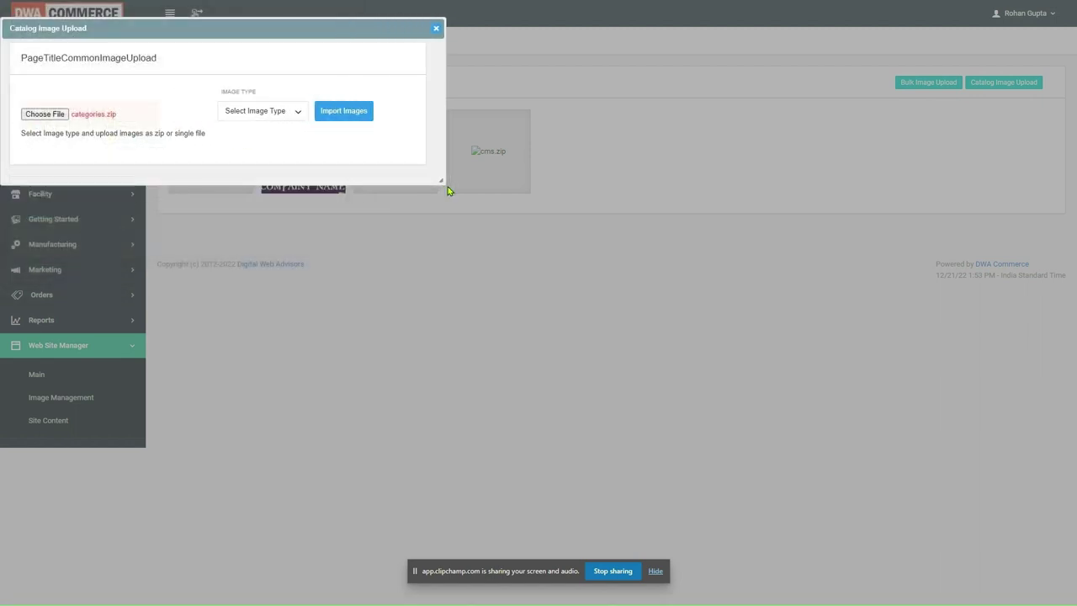
# Switch to File Explorer, open the inner categories folder in Downloads and examine the file names of the category images.
pyautogui.hotkey('alt', 'Tab')
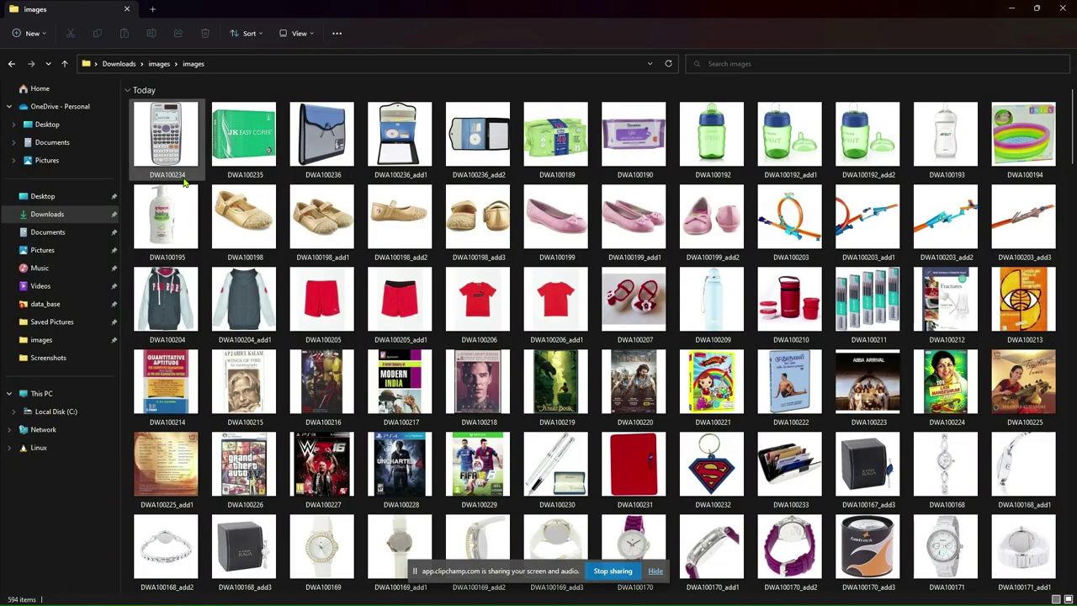
pyautogui.click(38, 216)
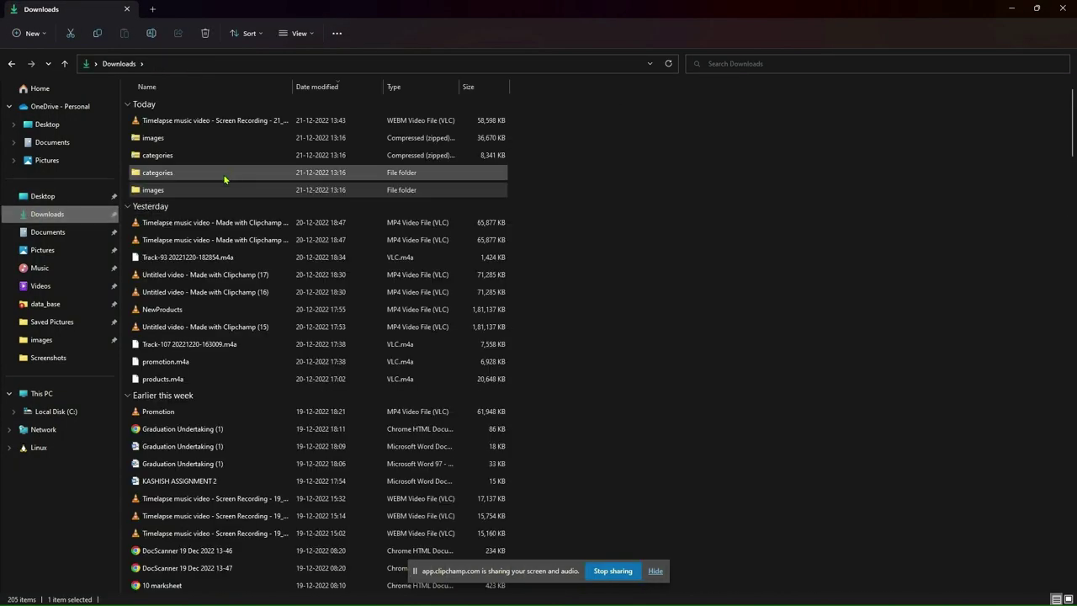
pyautogui.doubleClick(172, 176)
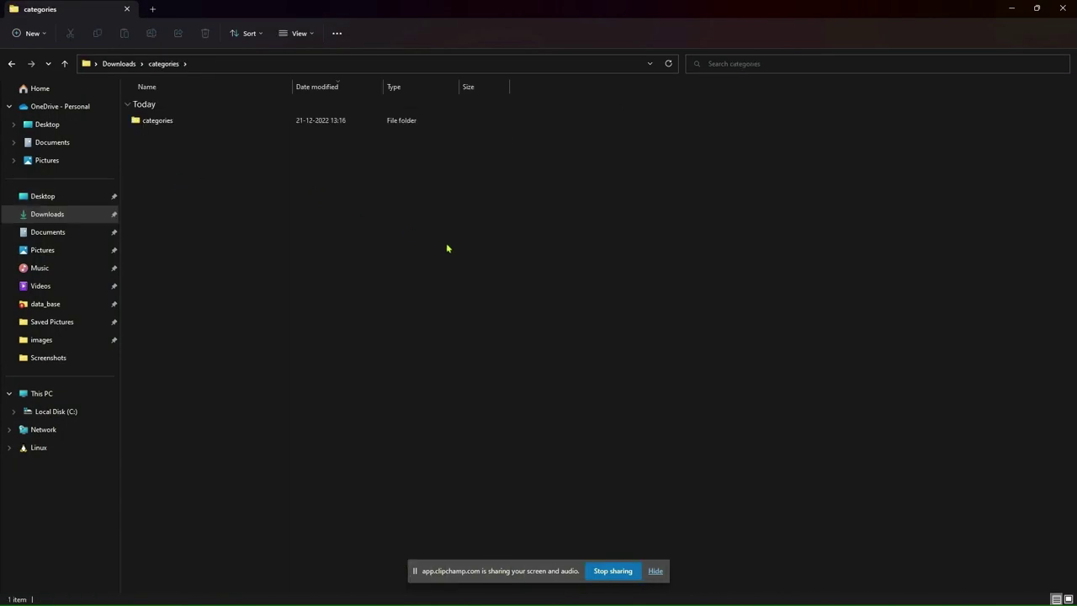
pyautogui.doubleClick(194, 120)
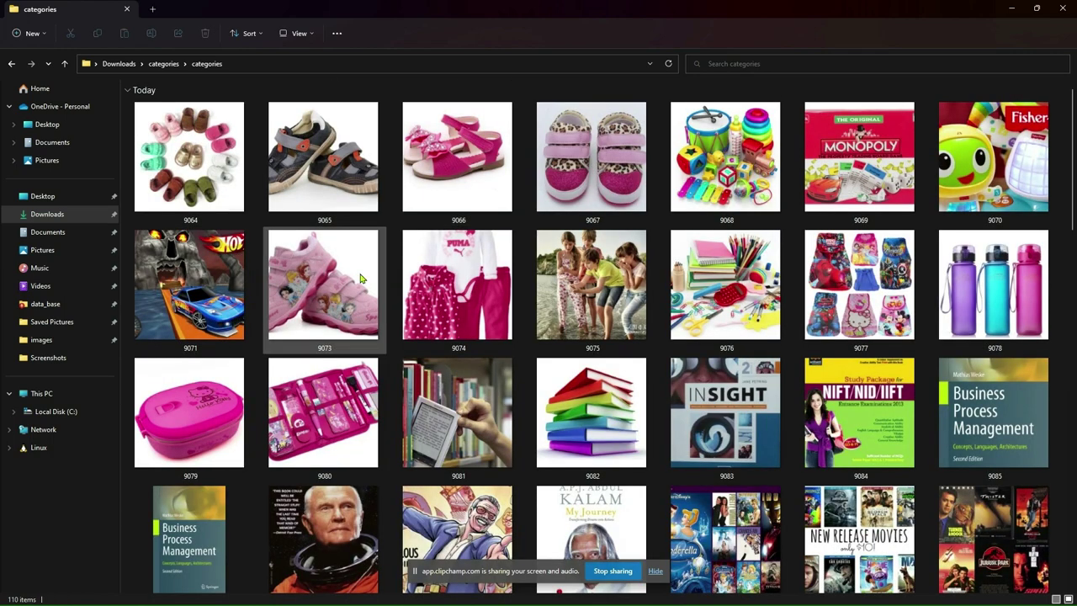
pyautogui.scroll(-2, 362, 281)
pyautogui.scroll(-2, 361, 280)
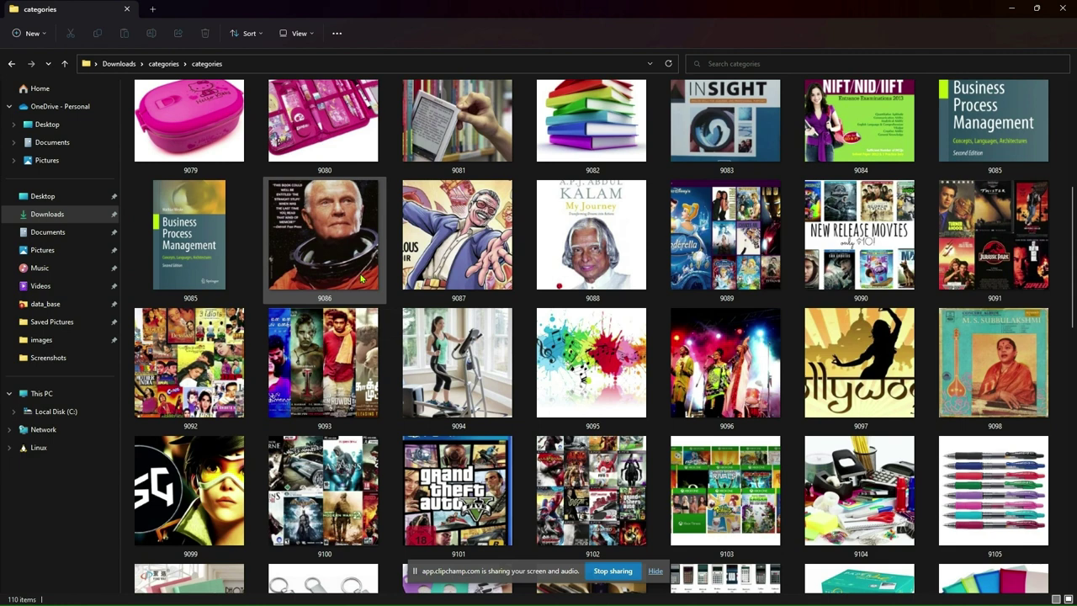
pyautogui.scroll(-3, 362, 280)
pyautogui.scroll(1, 362, 280)
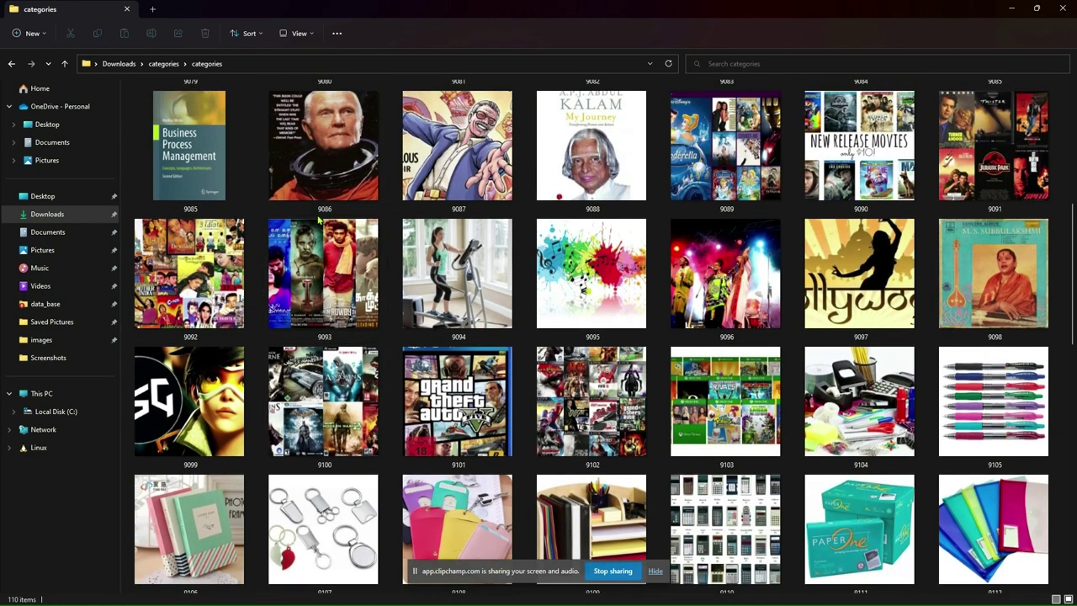
# Switch back to DWA Commerce and import categories.zip with the image type Category.
pyautogui.hotkey('alt', 'Tab')
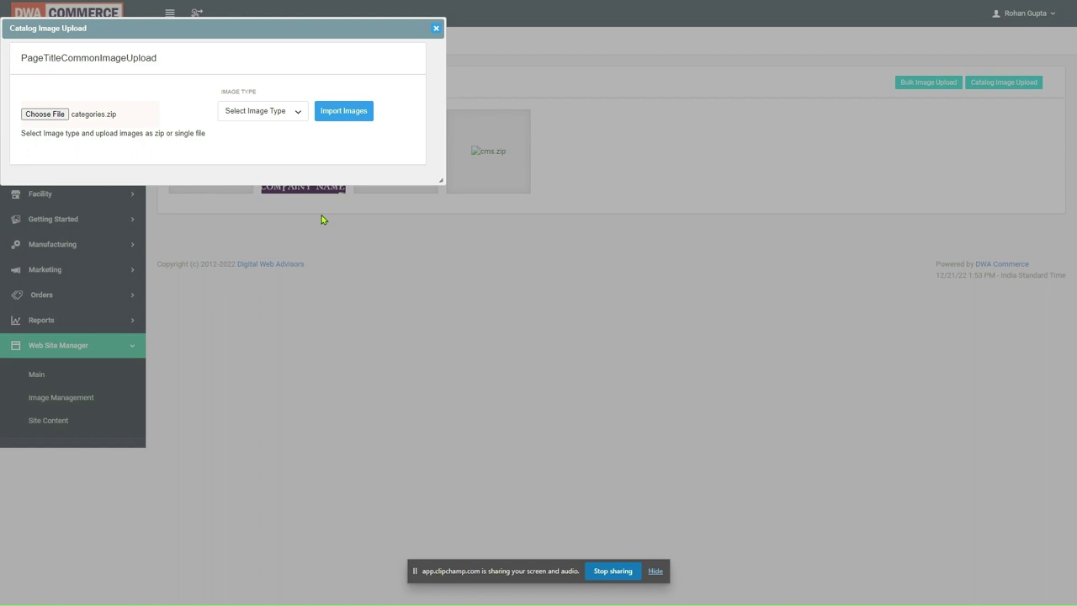
pyautogui.click(281, 112)
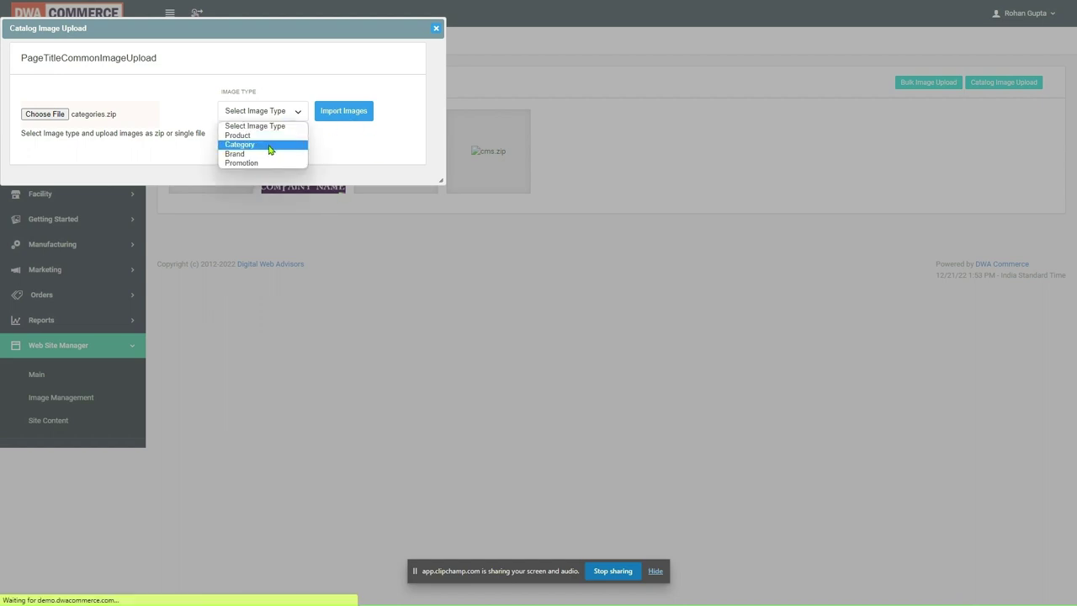
pyautogui.click(268, 145)
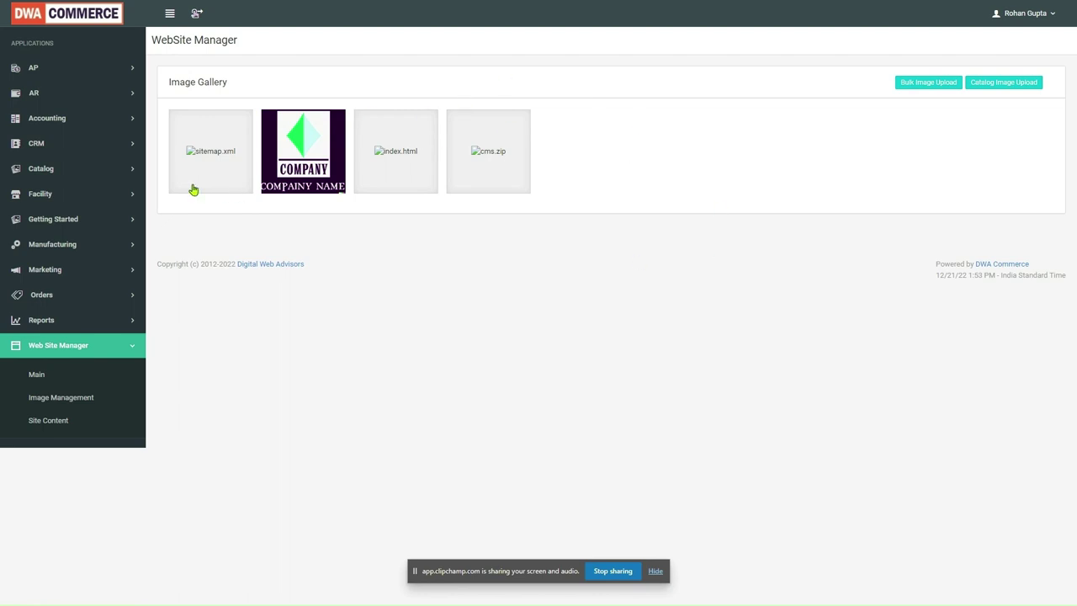
# Open the catalog's category search and check the ID in a category image's file name in File Explorer.
pyautogui.click(84, 170)
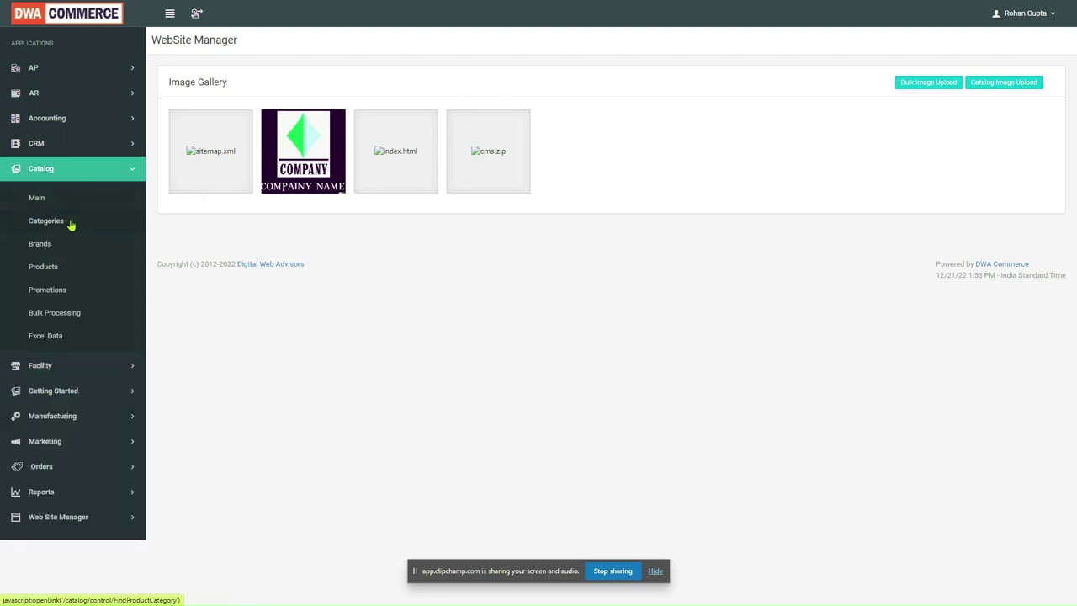
pyautogui.click(72, 223)
pyautogui.hotkey('alt', 'Tab')
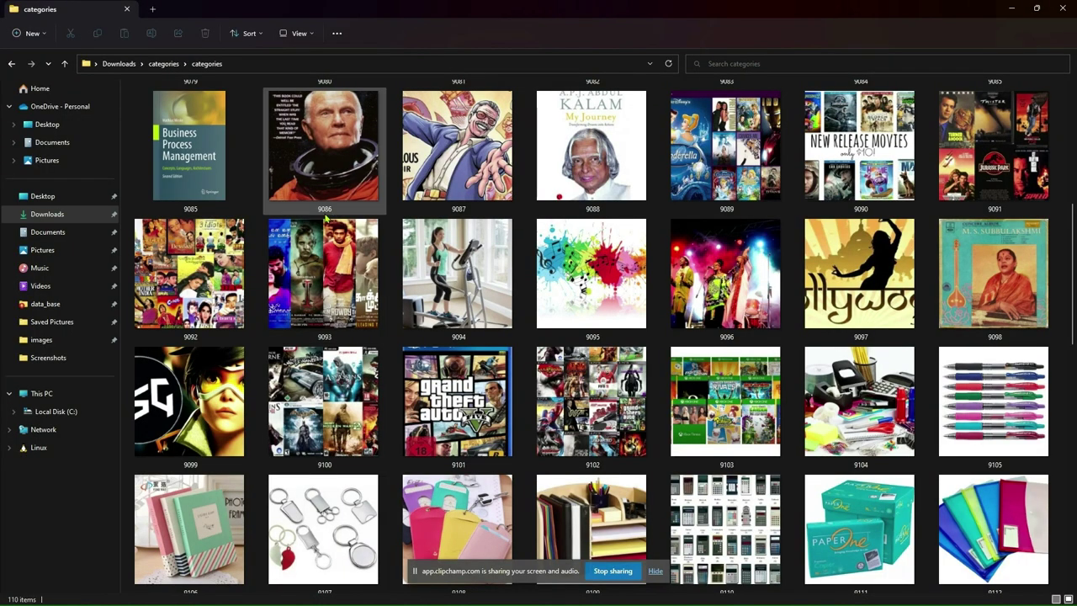
pyautogui.hotkey('alt', 'Tab')
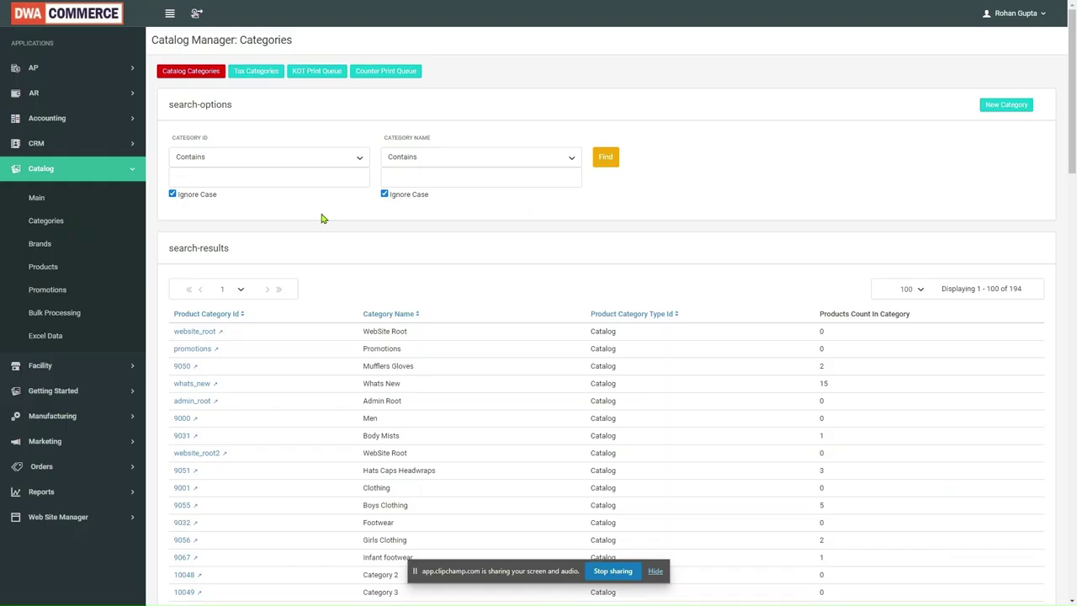
# Search the categories for ID 9086 and open the image page of Biographies Autobiographies.
pyautogui.click(284, 177)
pyautogui.press('Down')
pyautogui.press('Return')
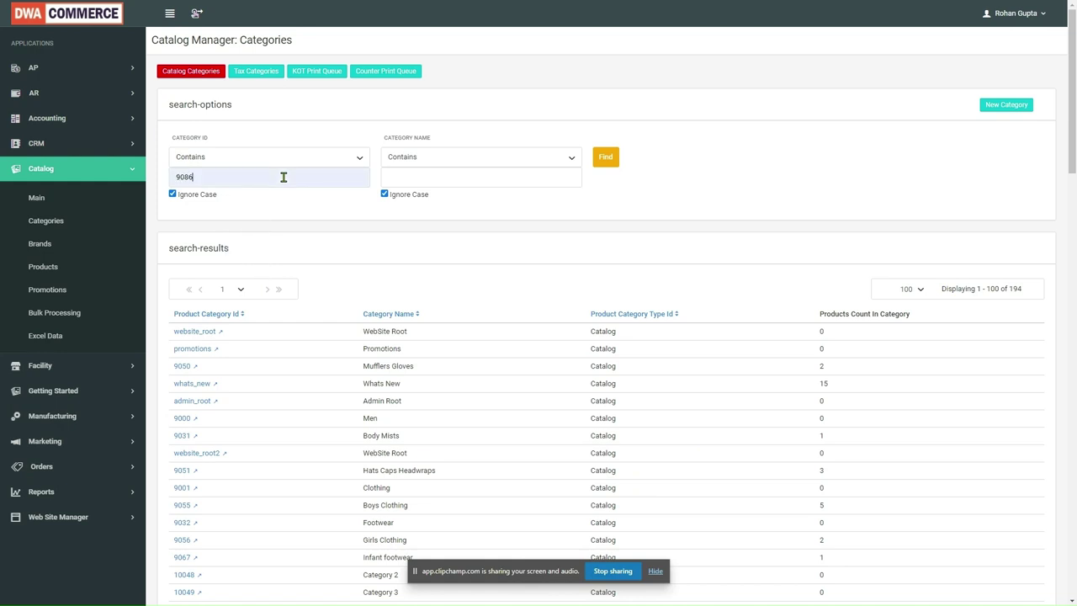
pyautogui.click(598, 162)
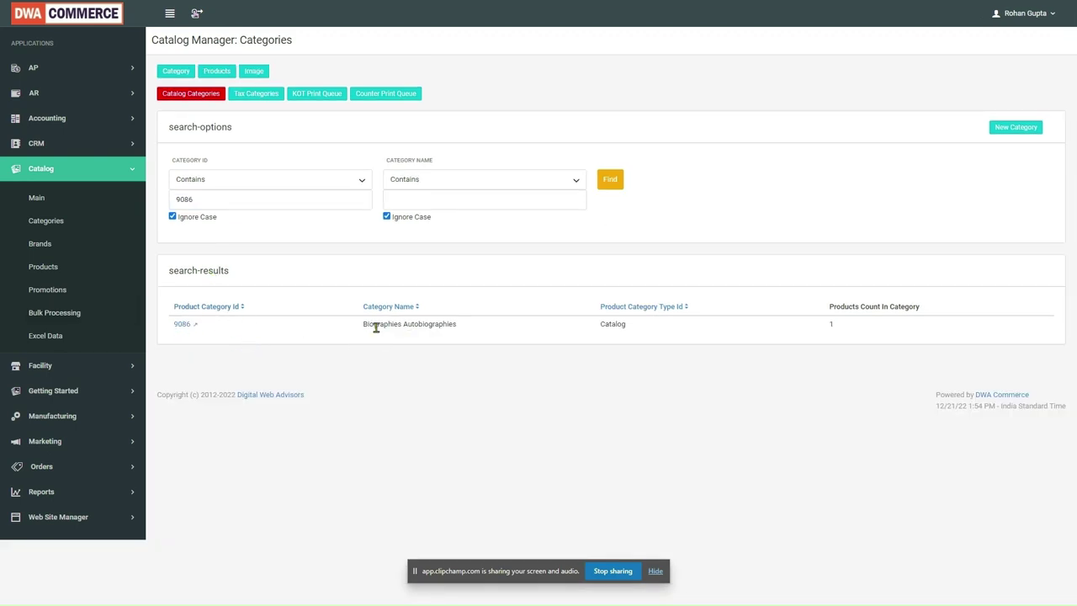
pyautogui.click(183, 325)
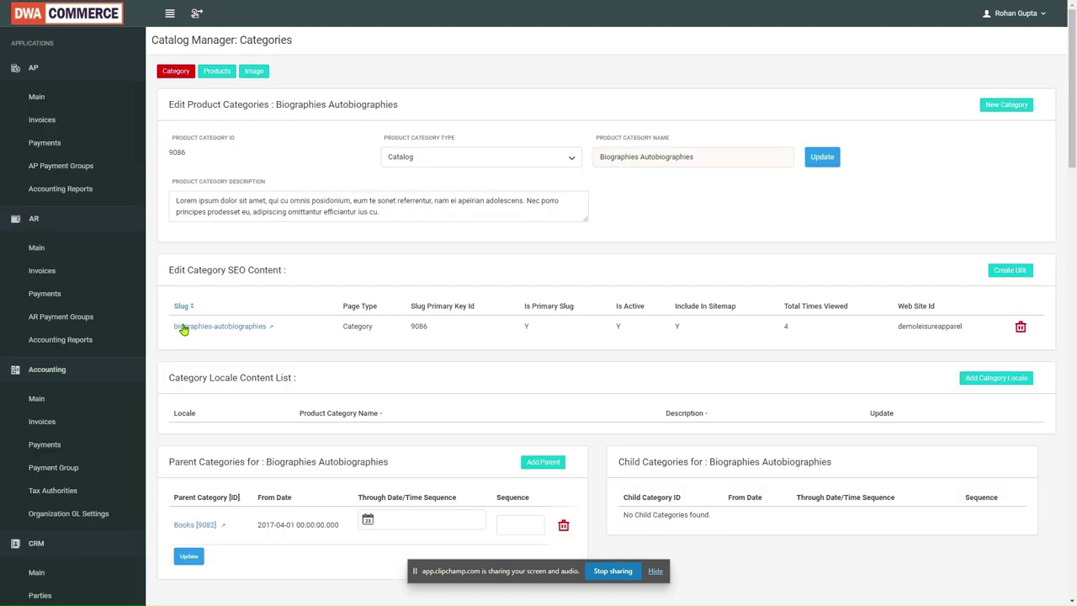
pyautogui.click(255, 72)
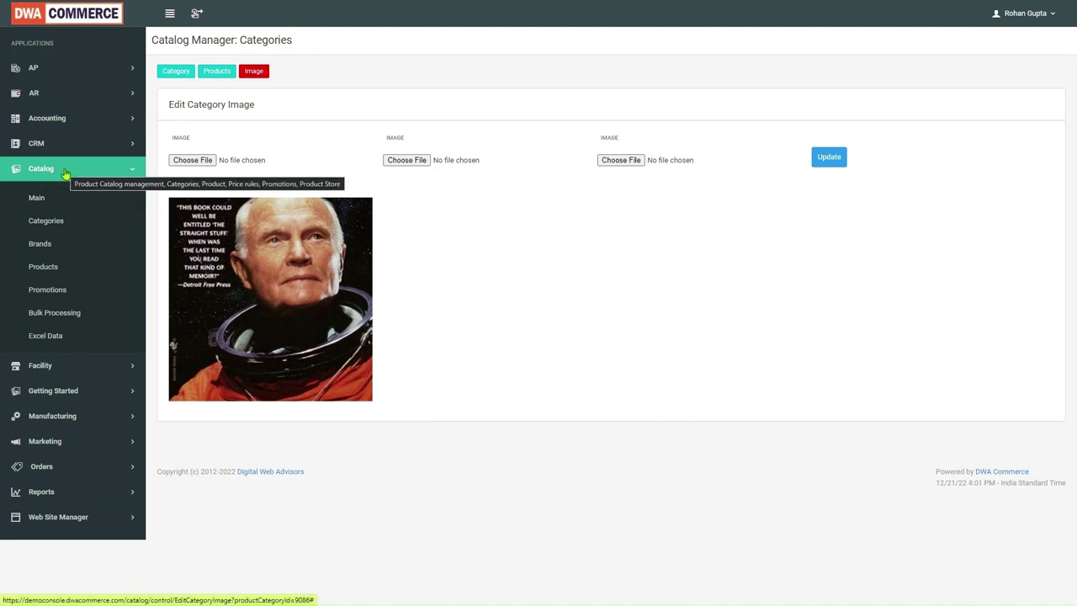
# Open the website's image management and bulk import documentation.zip from Downloads into the image gallery.
pyautogui.click(69, 518)
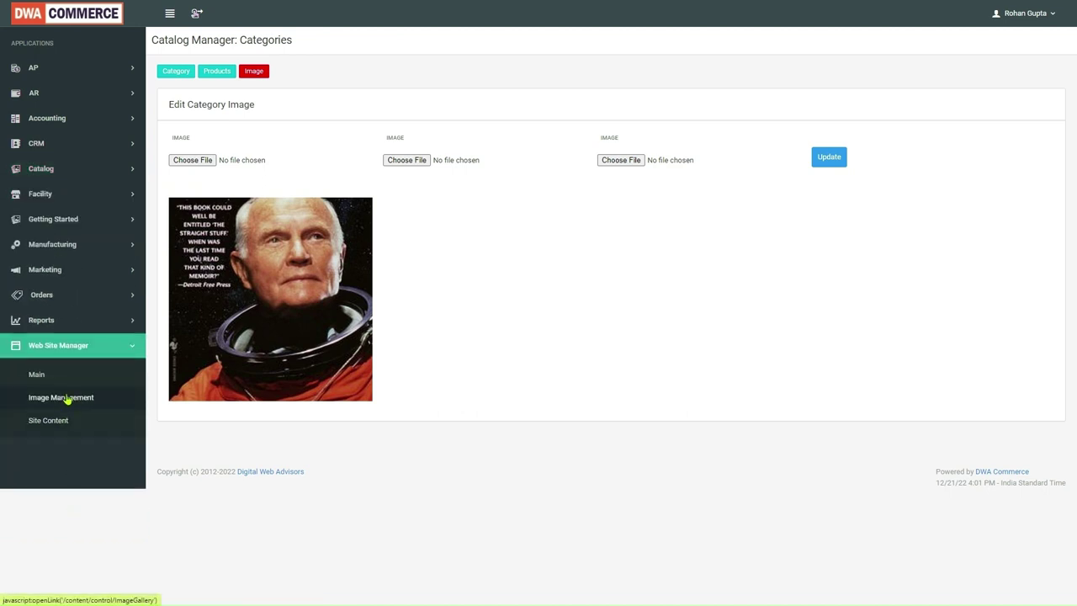
pyautogui.click(66, 397)
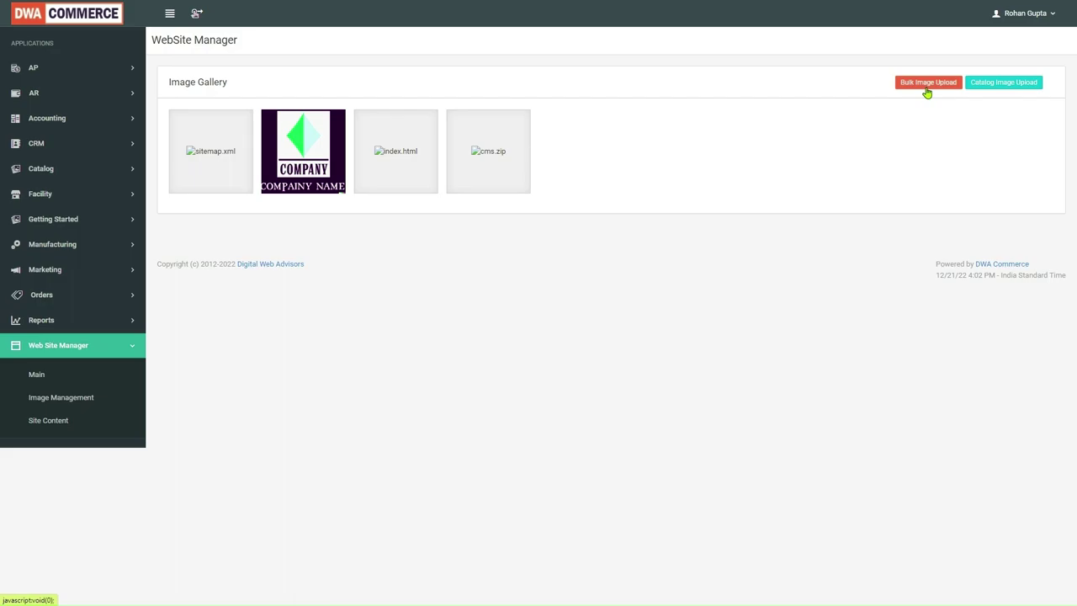
pyautogui.click(926, 84)
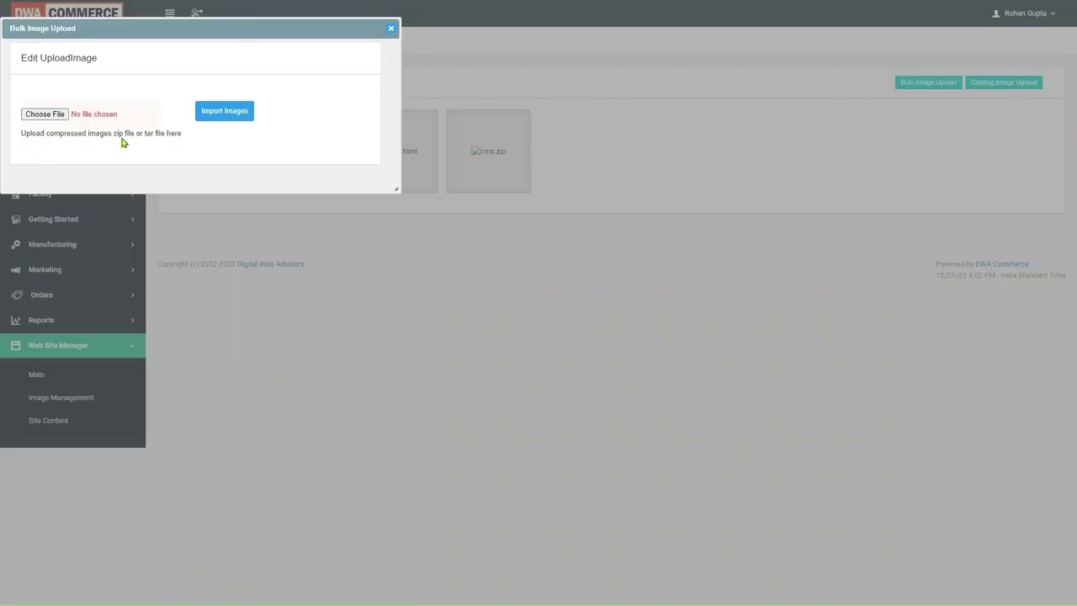
pyautogui.click(59, 114)
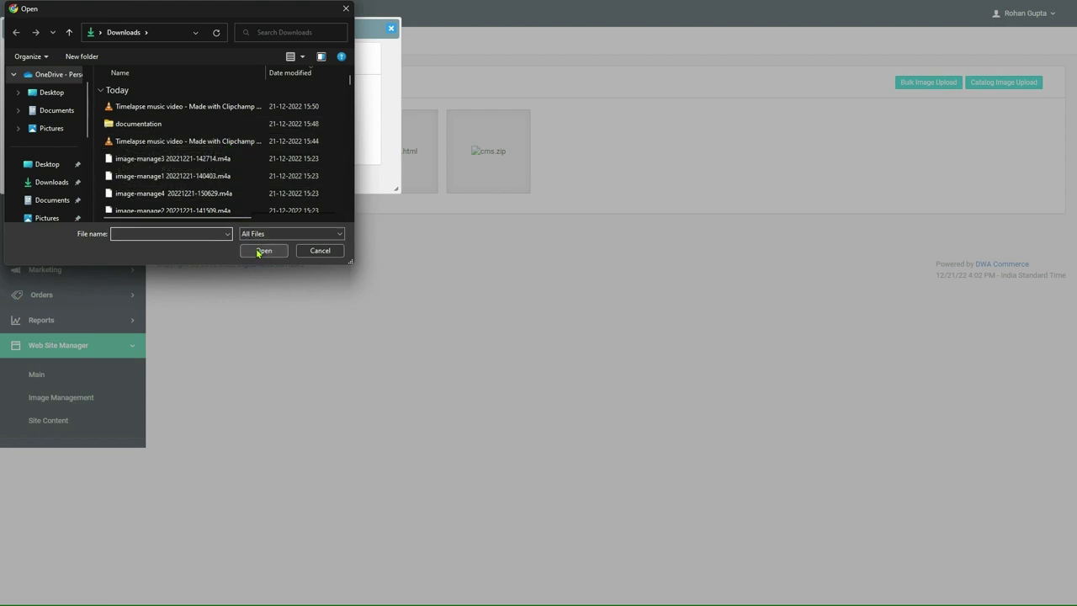
pyautogui.click(192, 126)
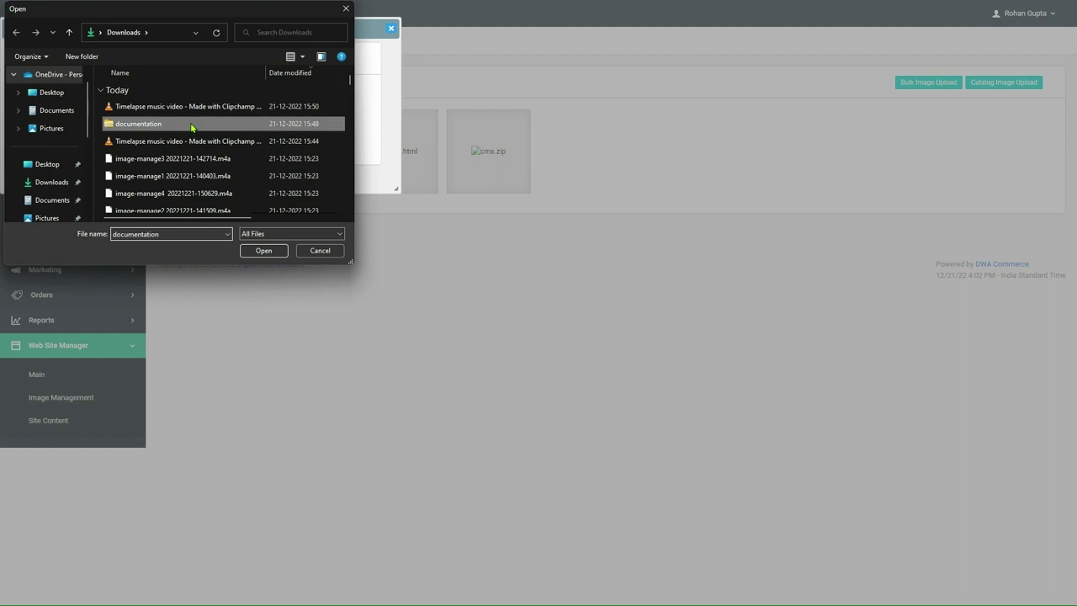
pyautogui.doubleClick(192, 126)
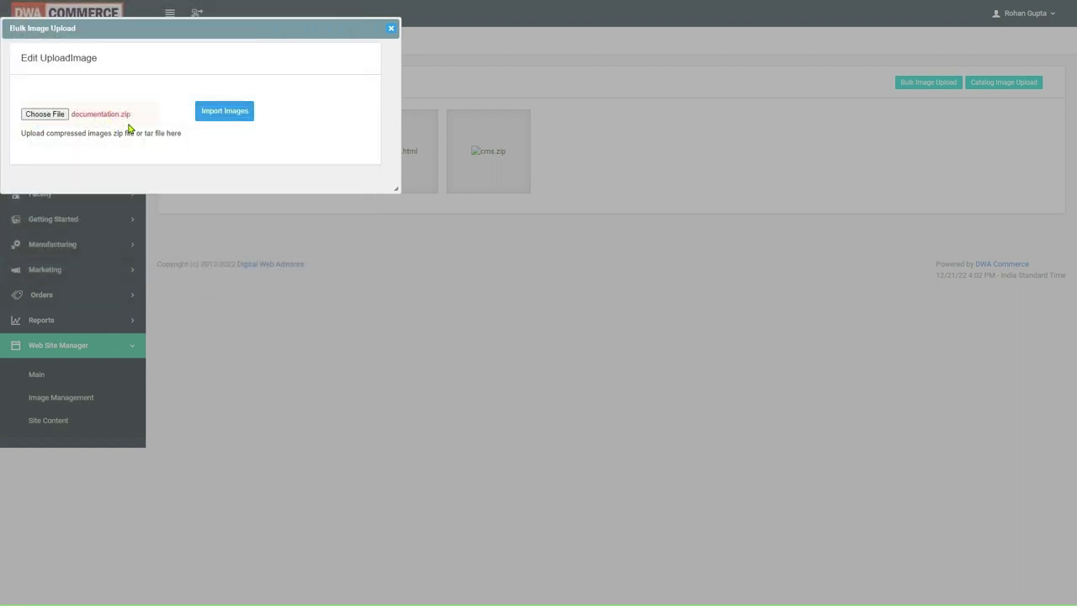
pyautogui.click(234, 117)
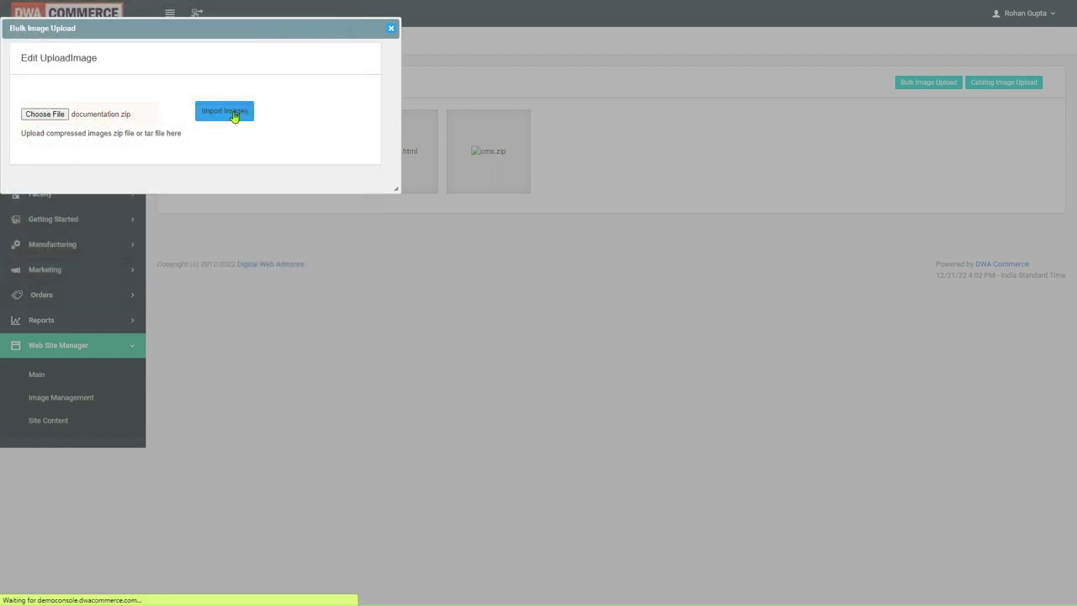